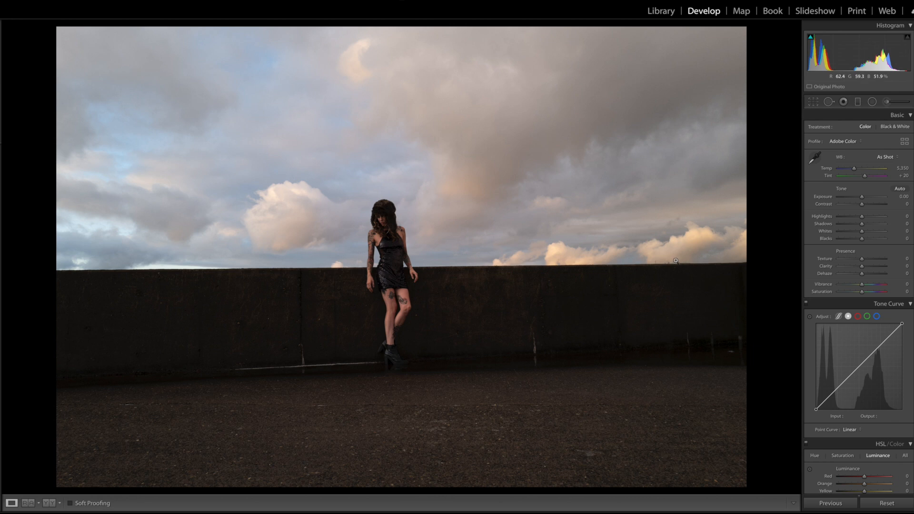
Convert the photo's treatment to Black & White
left_click(897, 127)
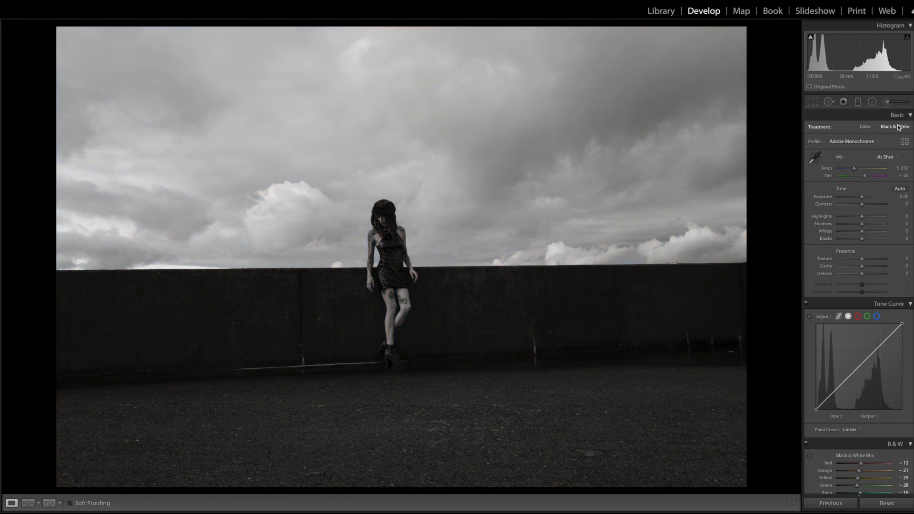
Straighten the photo with the Crop & Straighten tool, rotating it to an angle of 0.63
left_click(813, 101)
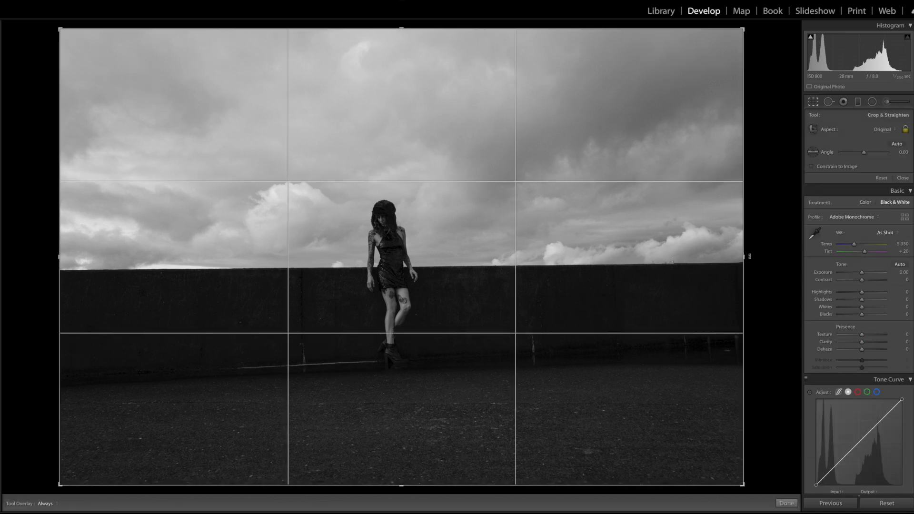
left_click_drag(749, 256, 749, 261)
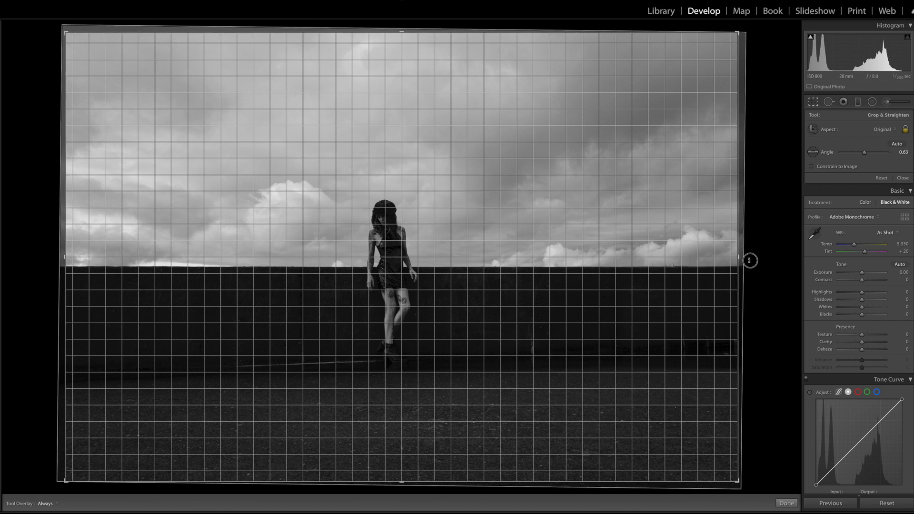
left_click_drag(750, 260, 749, 261)
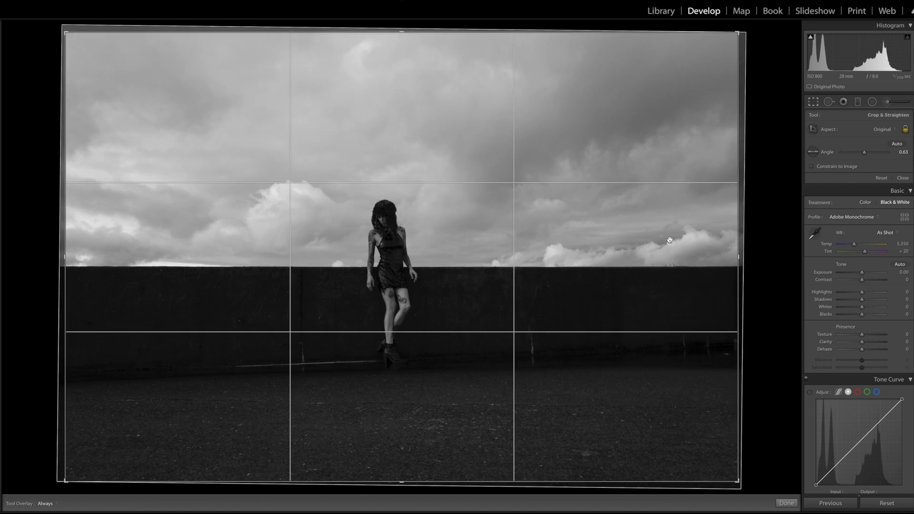
key("Return")
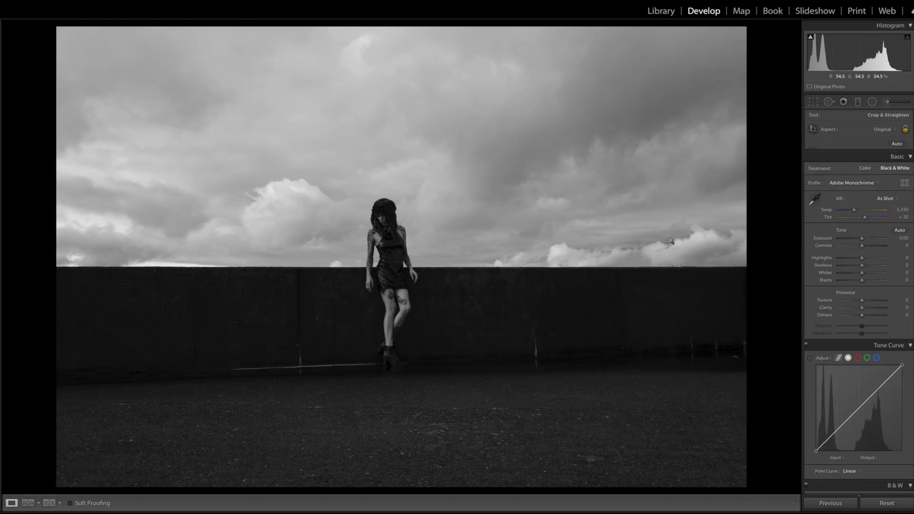
Unlock the crop aspect ratio and crop the photo to a wider frame, trimming the top and bottom edges
left_click(816, 102)
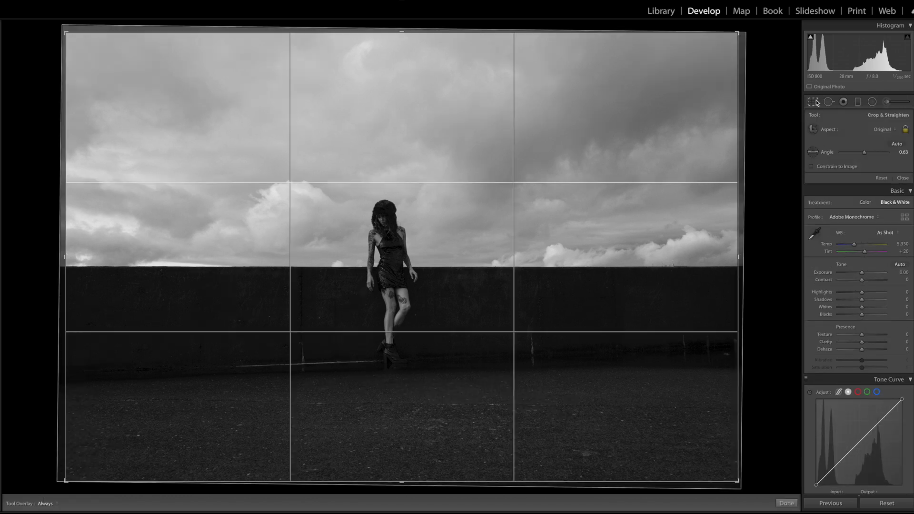
left_click_drag(401, 32, 402, 36)
left_click(905, 128)
left_click_drag(730, 256, 744, 257)
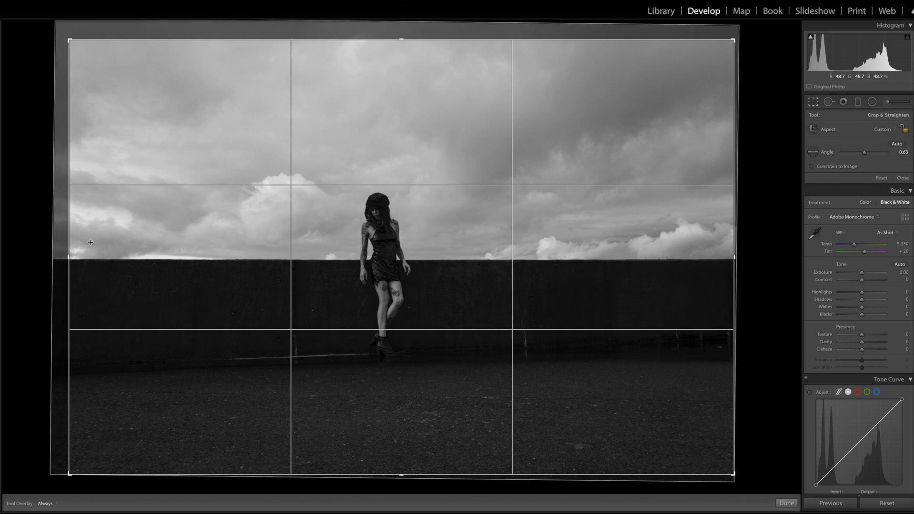
left_click_drag(68, 257, 52, 258)
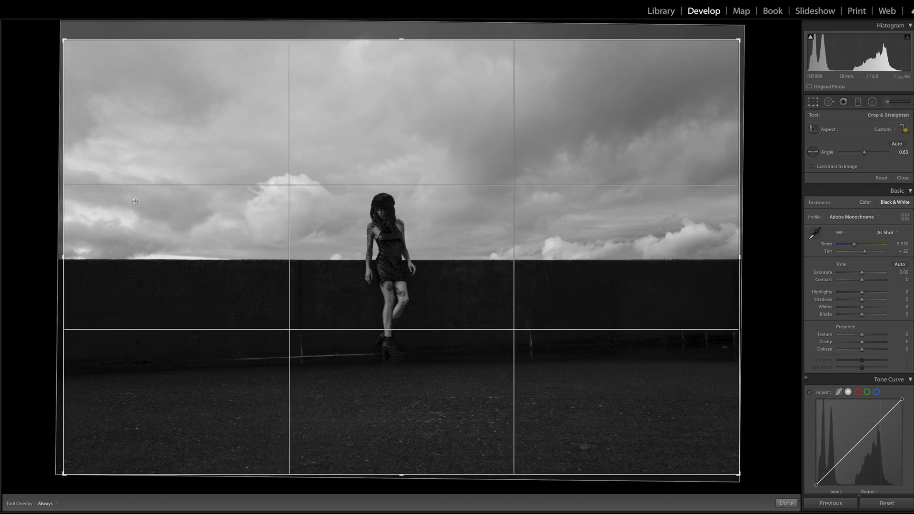
left_click_drag(401, 40, 399, 53)
left_click_drag(402, 459, 402, 448)
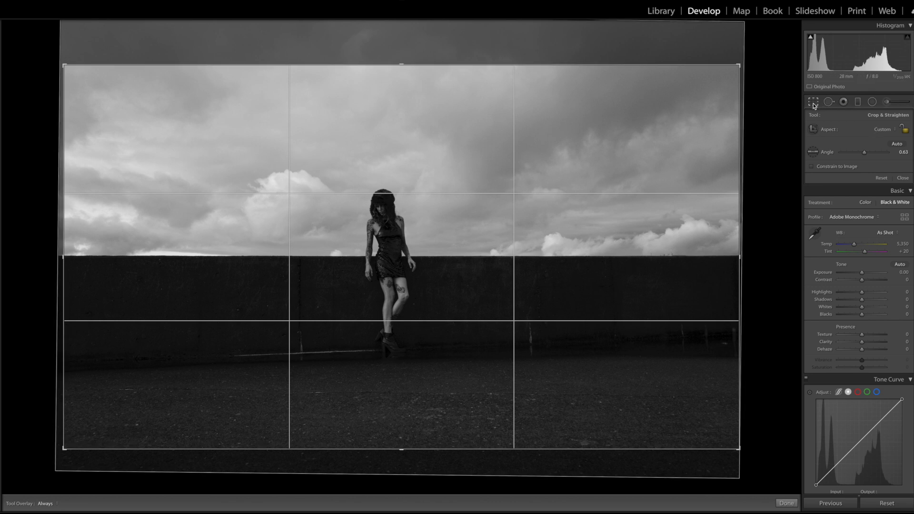
left_click(813, 102)
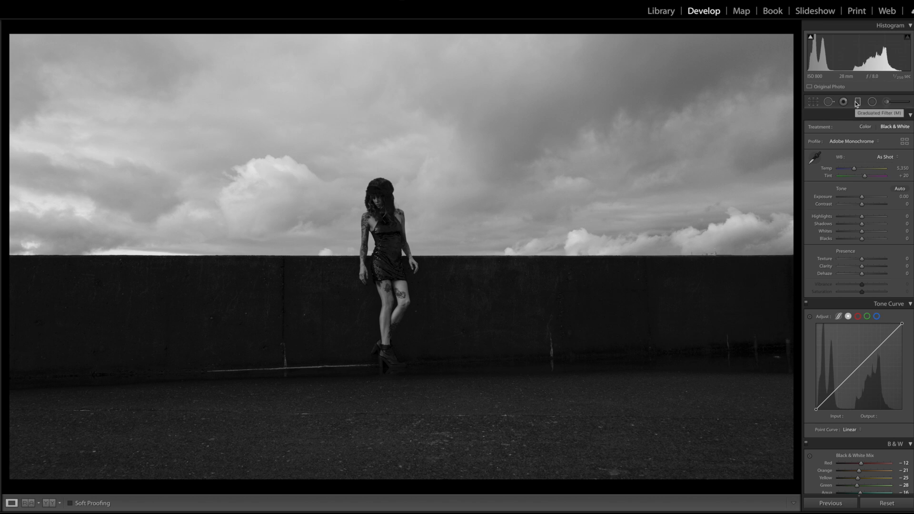
Set the global Highlights to -12
mouse_move(861, 216)
left_mouse_down()
mouse_move(836, 222)
mouse_move(859, 218)
left_mouse_up()
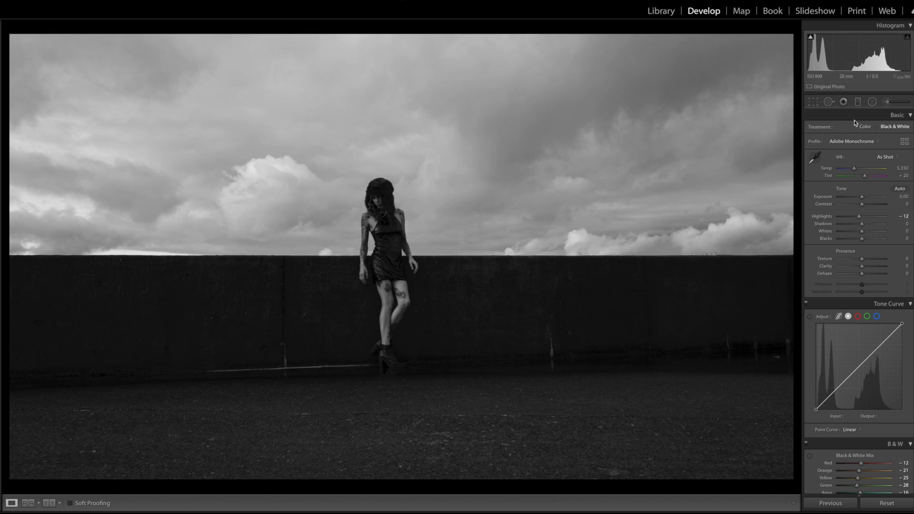
Add a graduated filter over the sky with Exposure -1.03, Contrast 60, Texture 38 and Clarity 100
left_click(857, 102)
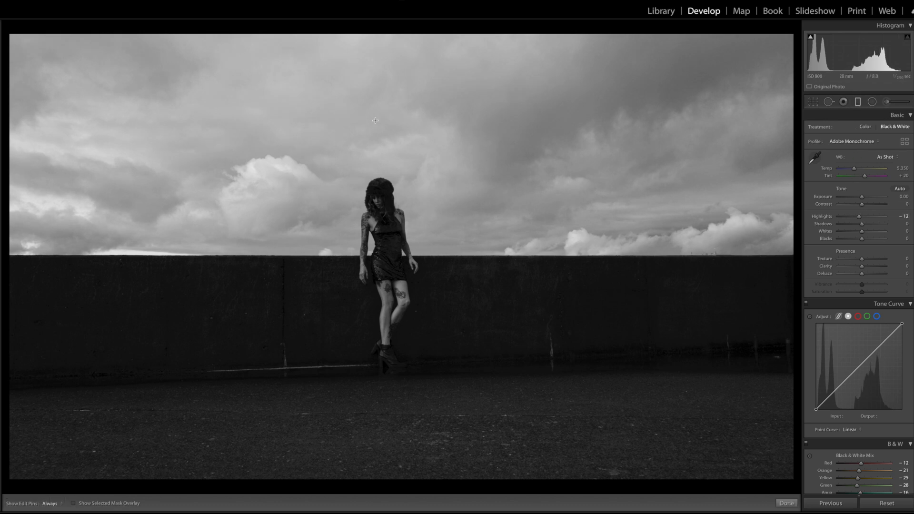
left_click_drag(378, 120, 378, 234)
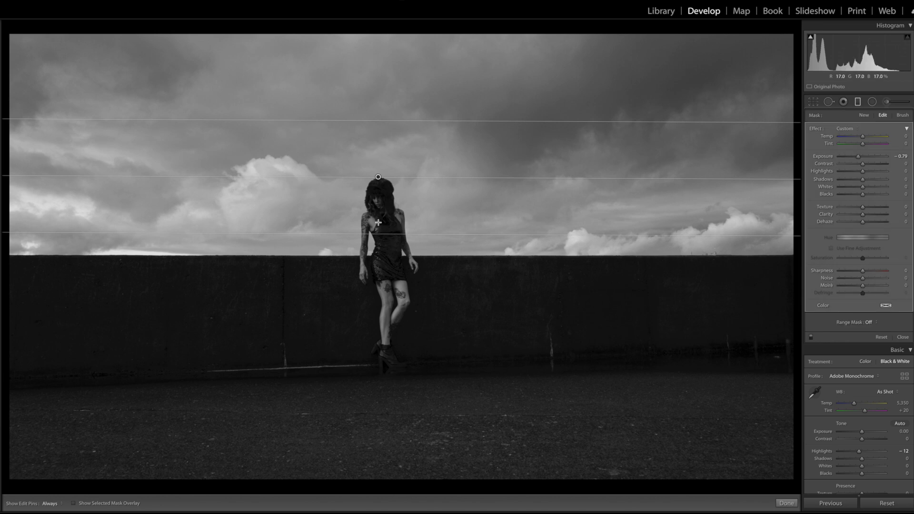
left_click_drag(860, 155, 857, 159)
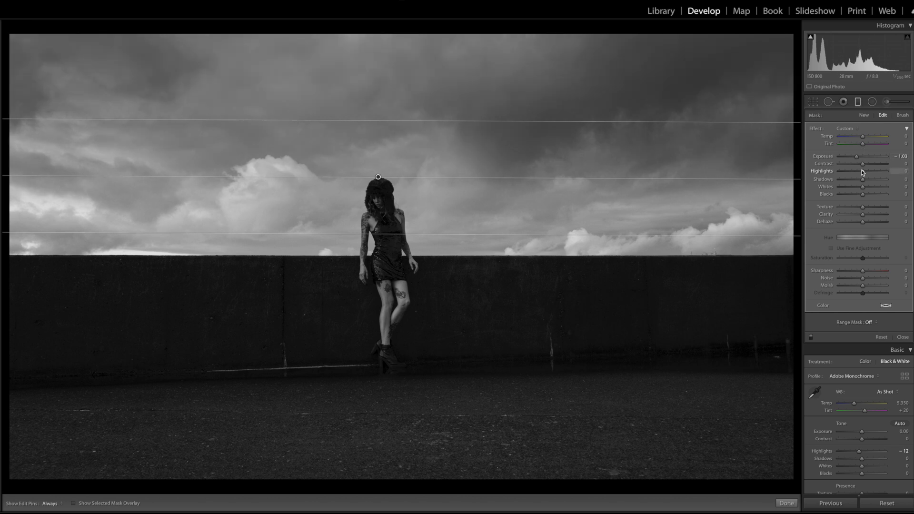
left_click_drag(861, 164, 876, 165)
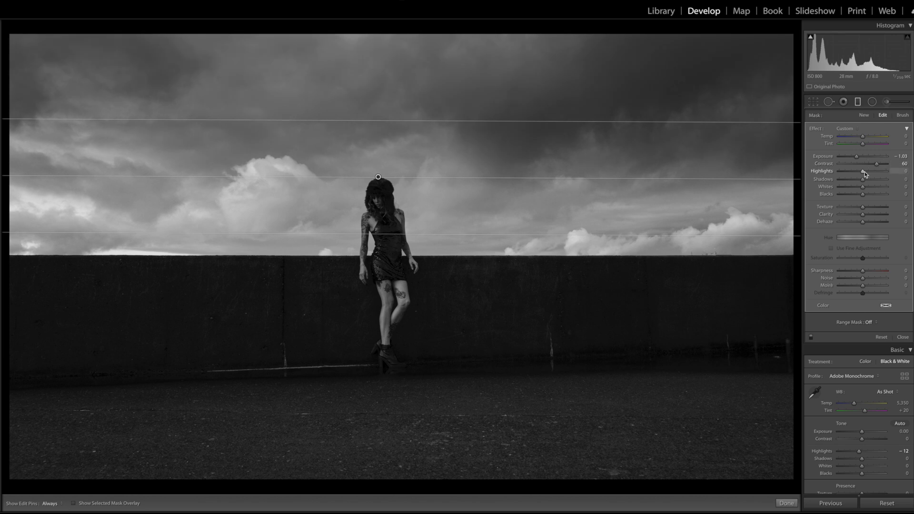
left_click_drag(863, 207, 887, 216)
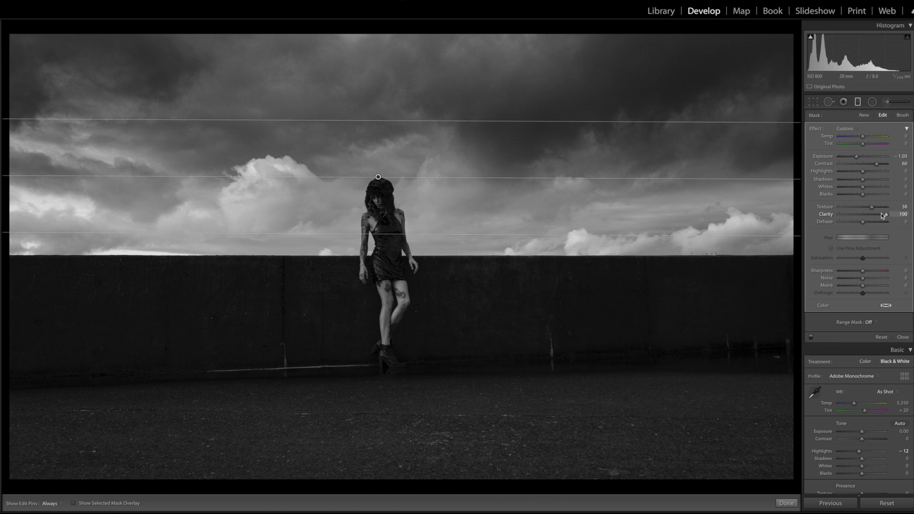
Move the sky gradient down to the wall top and set its Blacks to -37
left_click_drag(392, 232, 388, 255)
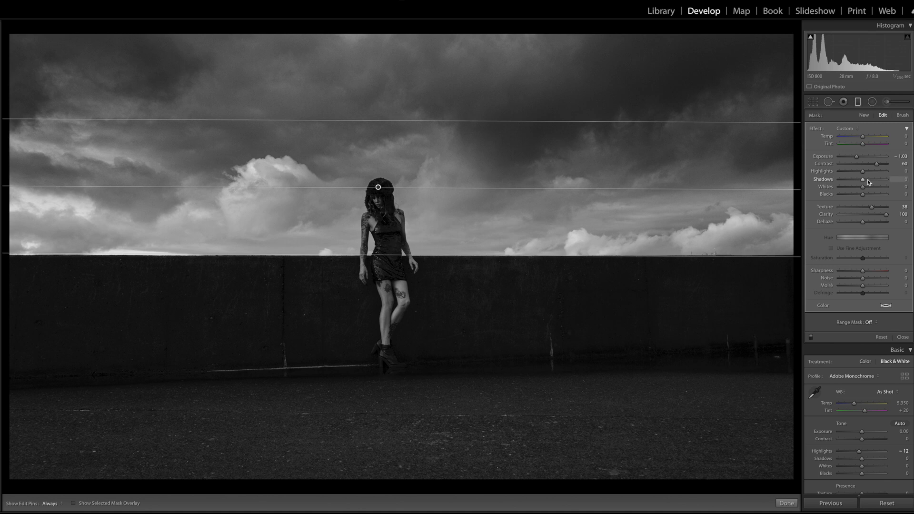
left_click_drag(862, 196, 857, 199)
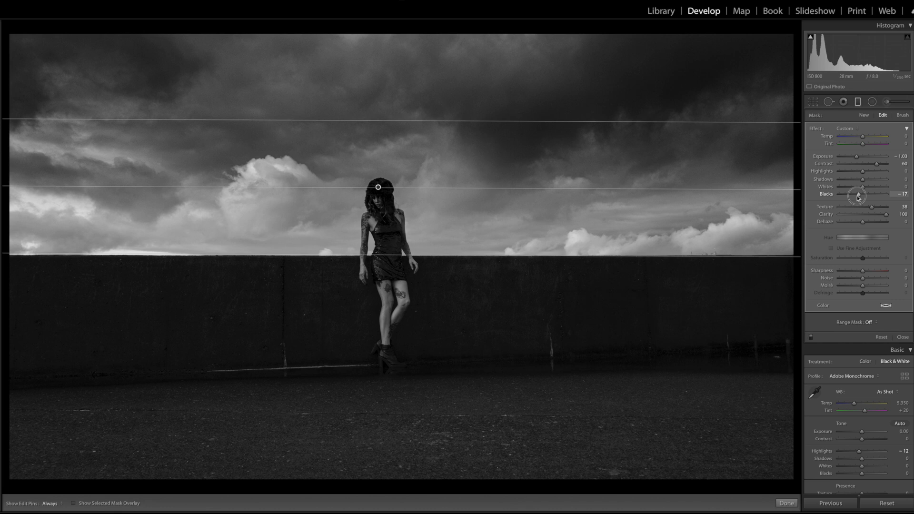
left_click(857, 101)
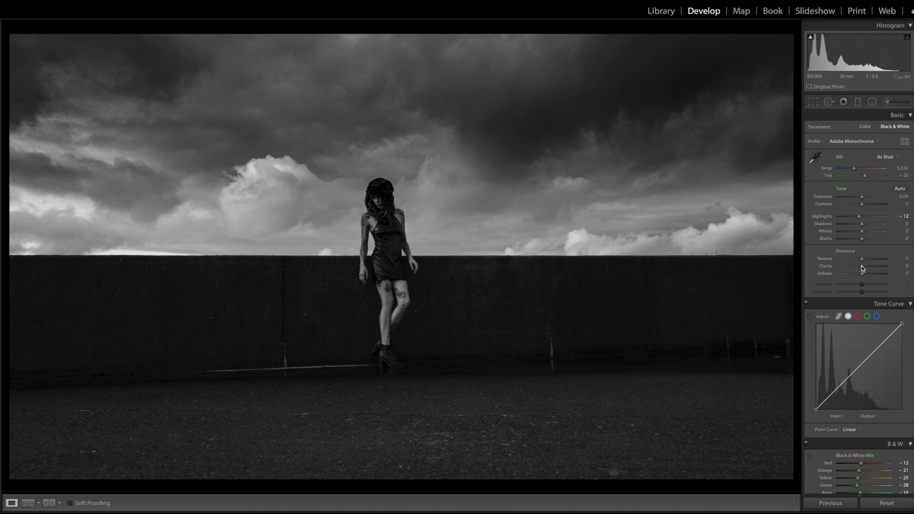
Set the global Texture to +28 and Clarity to +11
mouse_move(863, 261)
left_mouse_down()
mouse_move(873, 261)
mouse_move(865, 268)
left_mouse_up()
left_click(391, 248)
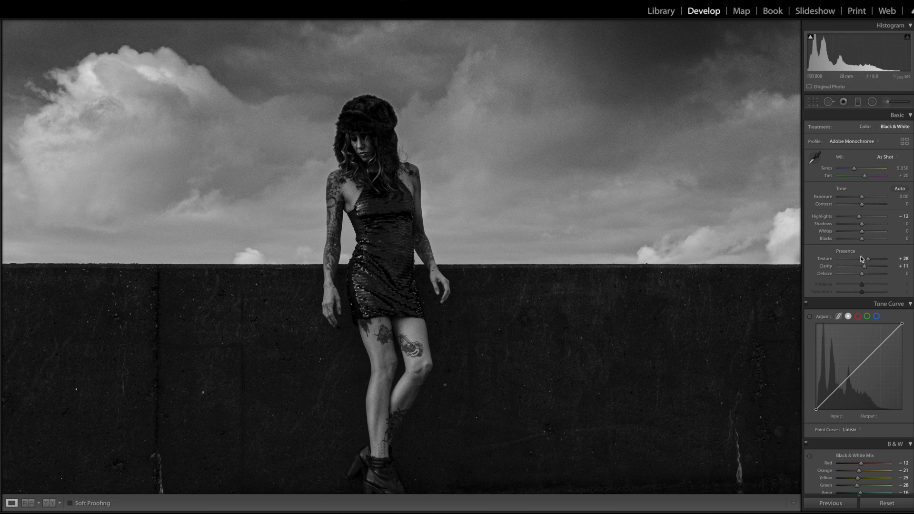
left_click(387, 212)
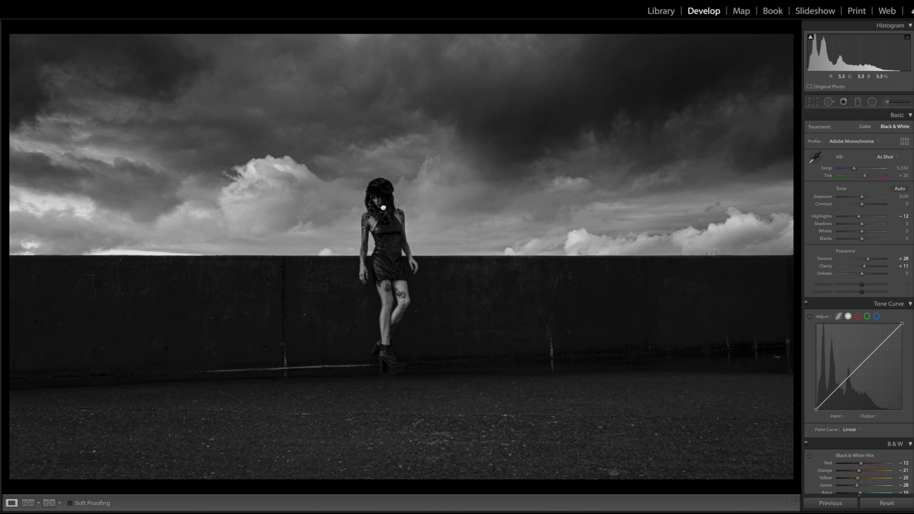
Raise the global Shadows to +22
left_click(383, 207)
mouse_move(862, 222)
left_mouse_down()
mouse_move(895, 222)
mouse_move(866, 227)
left_mouse_up()
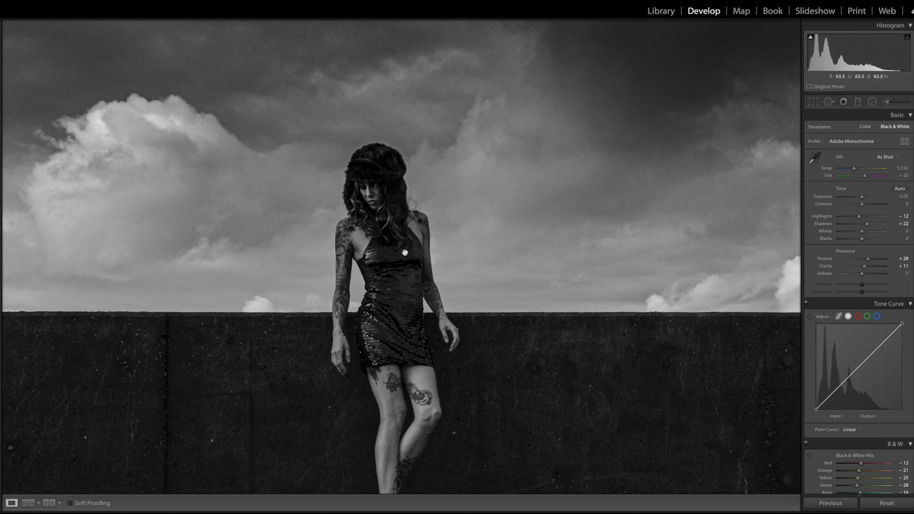
left_click(392, 254)
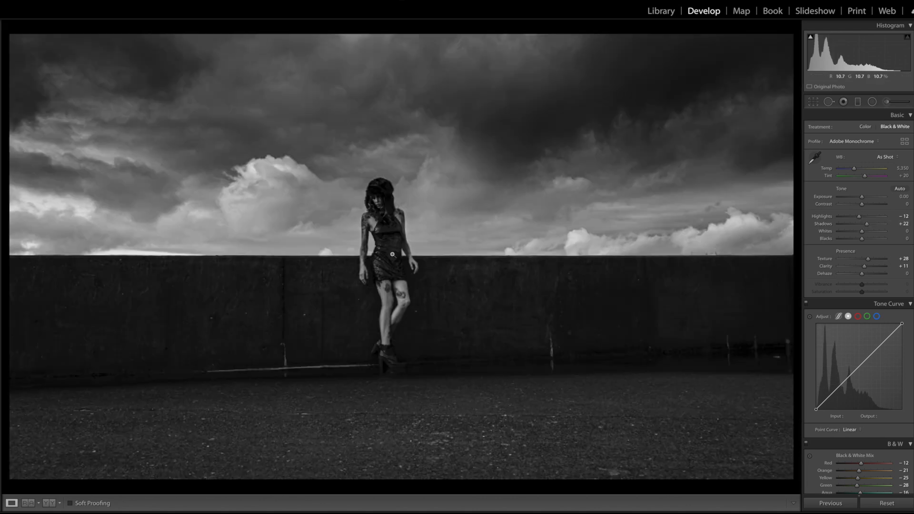
Add a graduated filter rising from the bottom over the ground with Exposure -0.79
left_click(858, 103)
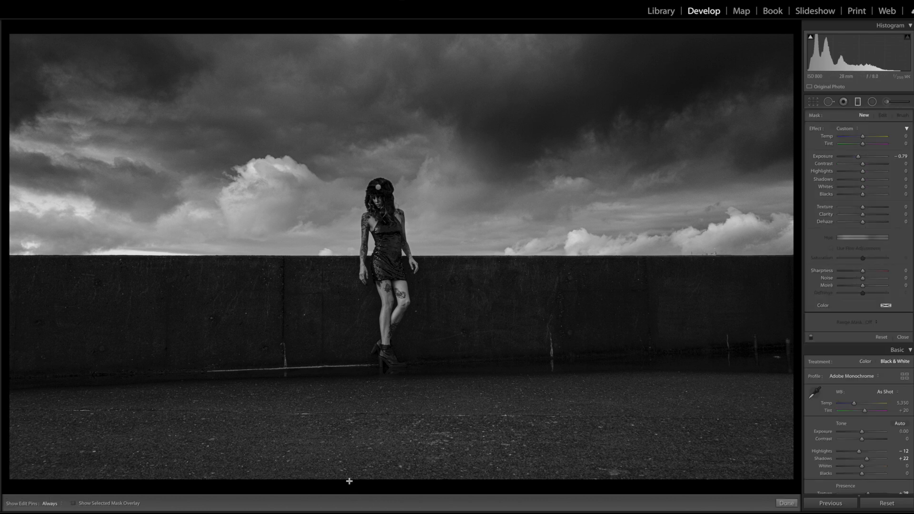
left_click_drag(381, 412, 385, 383)
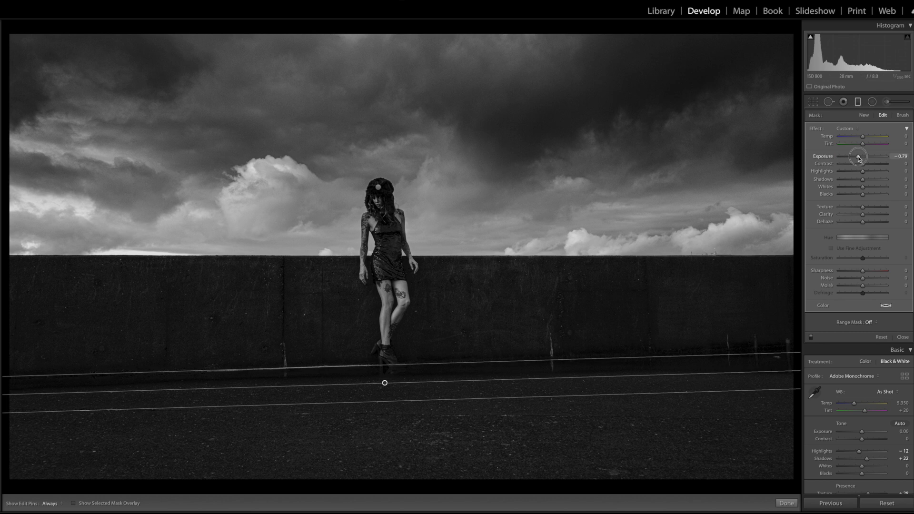
mouse_move(859, 159)
left_mouse_down()
mouse_move(848, 160)
mouse_move(859, 161)
left_mouse_up()
left_click_drag(858, 159, 858, 159)
left_click(858, 101)
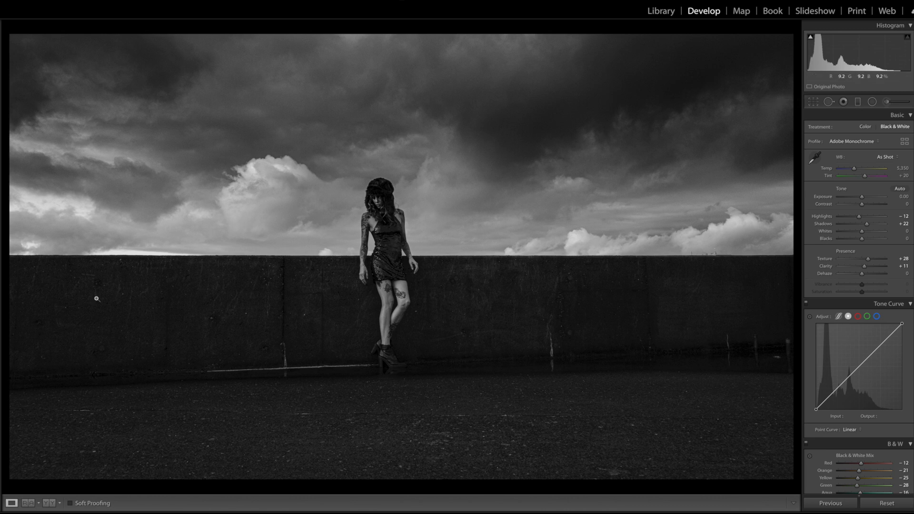
Switch to the next photo, a close-up portrait, and inspect the eye detail at full zoom
key("Right")
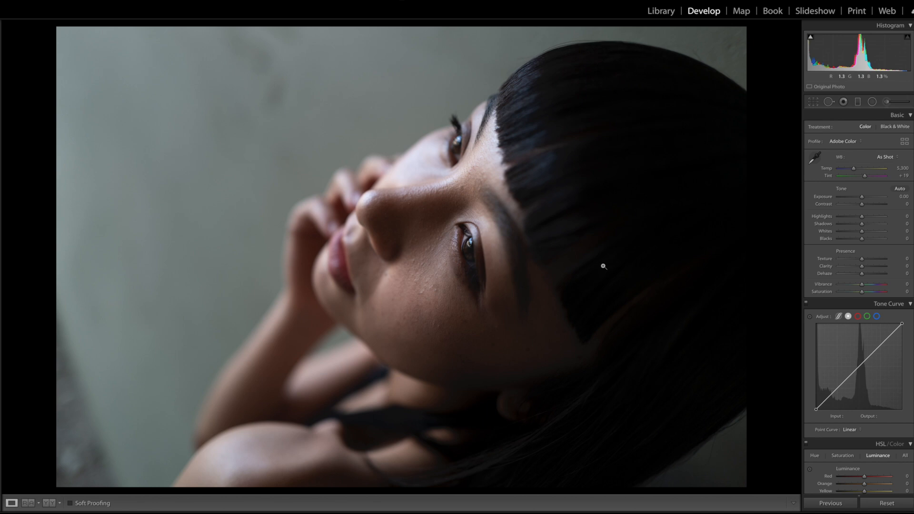
left_click(470, 254)
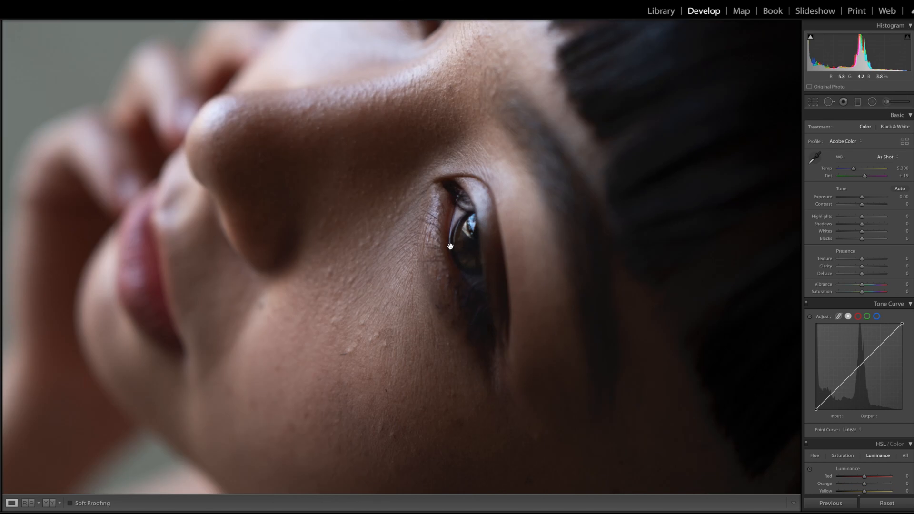
left_click(450, 246)
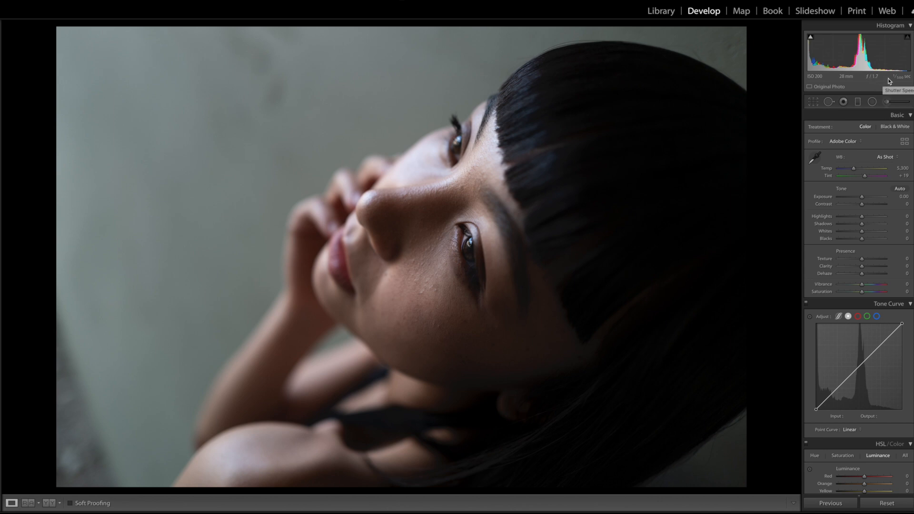
Convert the portrait to Black & White and lower the Exposure to -0.15
left_click(883, 126)
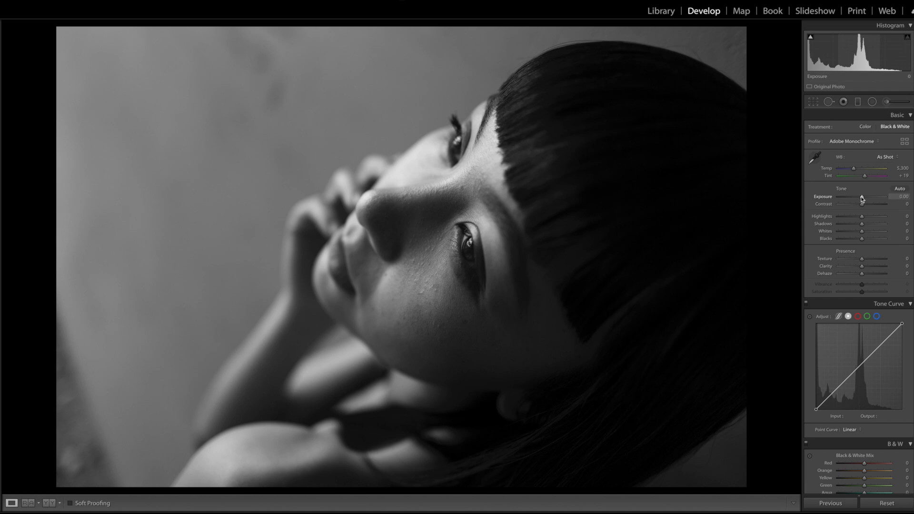
left_click_drag(861, 199, 860, 199)
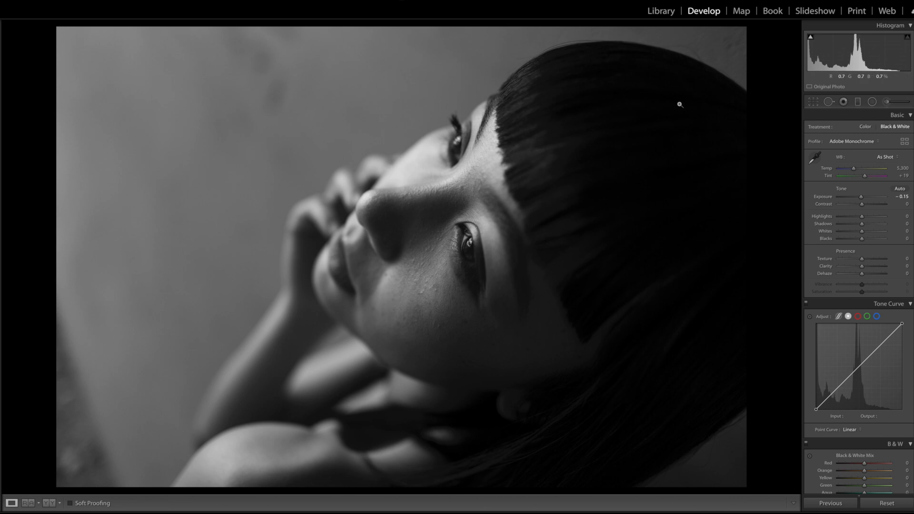
Set the Shadows to +36, Texture to +10 and Clarity to +6
left_click_drag(861, 224, 870, 226)
mouse_move(862, 258)
left_mouse_down()
mouse_move(872, 260)
mouse_move(863, 268)
left_mouse_up()
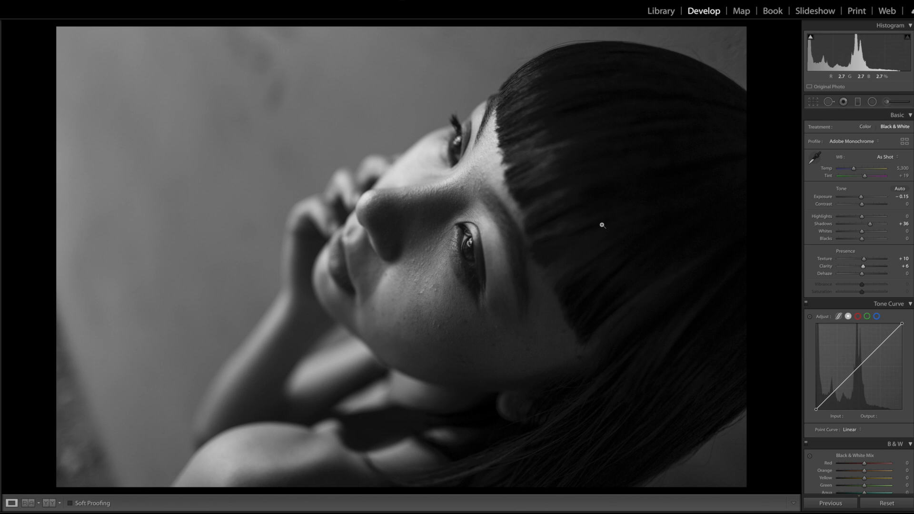
Heal a skin blemish on the cheek below the eye with the Spot Removal tool
left_click(435, 264)
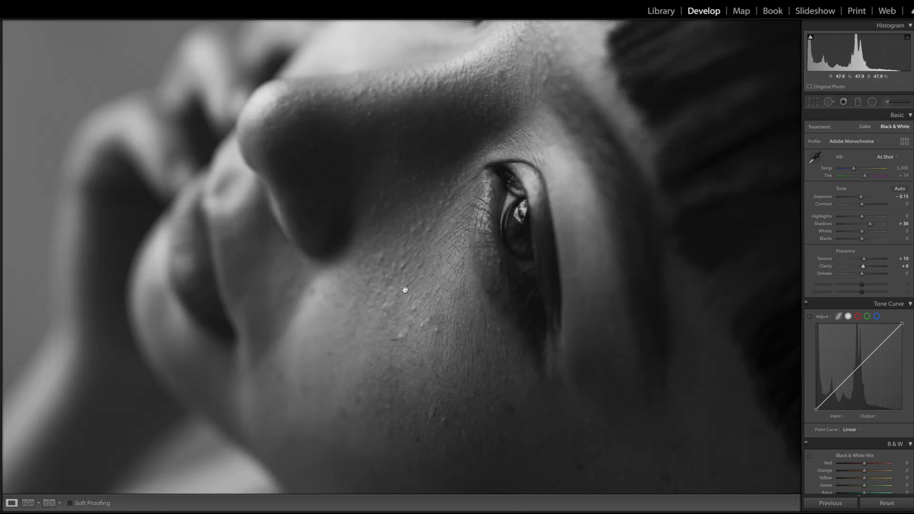
left_click(828, 102)
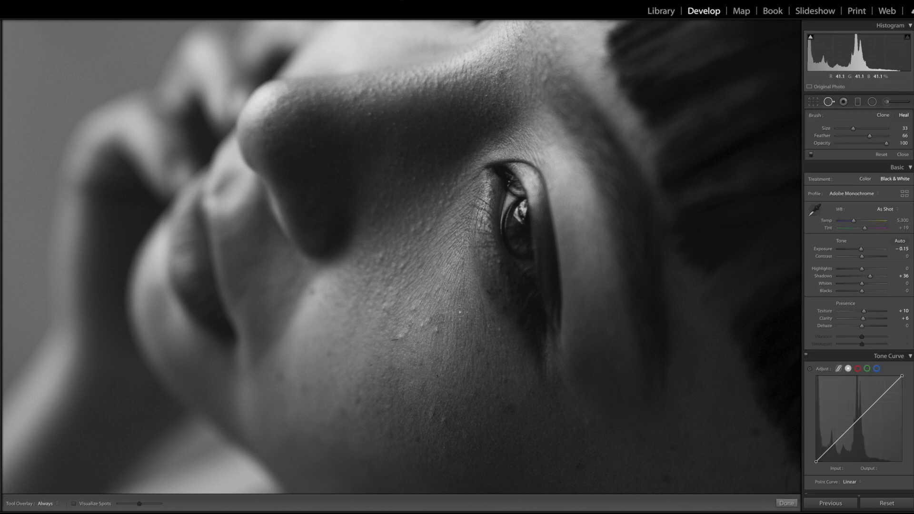
left_click_drag(390, 338, 404, 327)
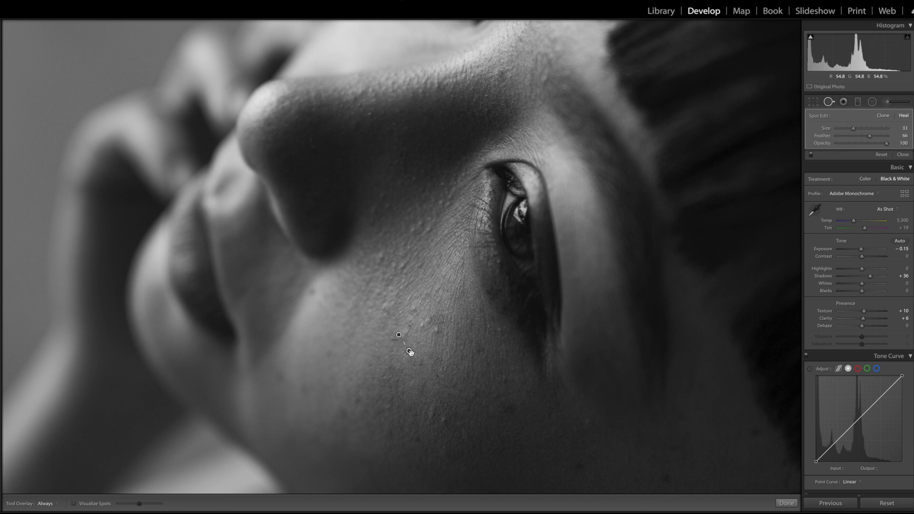
Heal several more skin blemishes across the cheek with the Spot Removal tool
left_click_drag(430, 316, 425, 322)
left_click_drag(477, 307, 435, 312)
left_click(414, 309)
left_click(383, 306)
left_click(403, 266)
left_click(381, 257)
left_click_drag(413, 231, 449, 196)
left_click(430, 229)
left_click_drag(380, 204, 376, 206)
left_click(442, 421)
left_click(432, 413)
left_click(437, 375)
left_click(370, 365)
left_click(504, 379)
Heal the remaining blemishes higher on the face near the eye, then close the Spot Removal tool
left_click(370, 113)
left_click(491, 75)
mouse_move(313, 146)
left_mouse_down()
mouse_move(170, 254)
mouse_move(325, 21)
left_mouse_up()
left_click(595, 323)
left_click(521, 366)
left_click(433, 295)
left_click(431, 236)
left_click(828, 102)
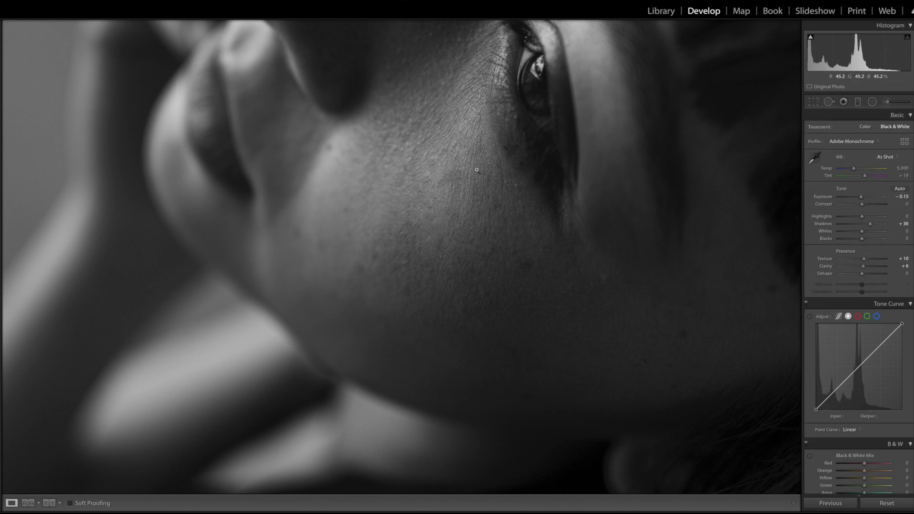
Zoom out to the whole portrait and compare the before and after versions
left_click(477, 170)
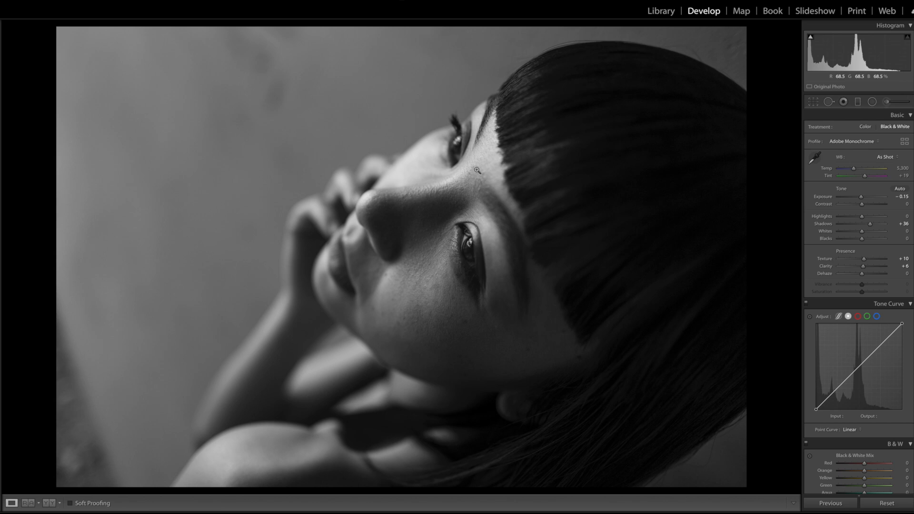
key("backslash")
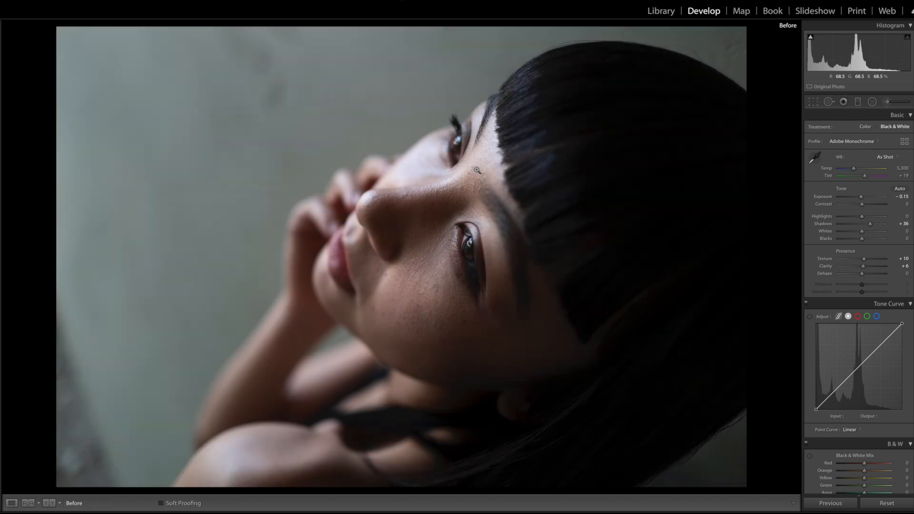
key("backslash")
key("backslash")
key("backslash")
key("backslash")
key("backslash")
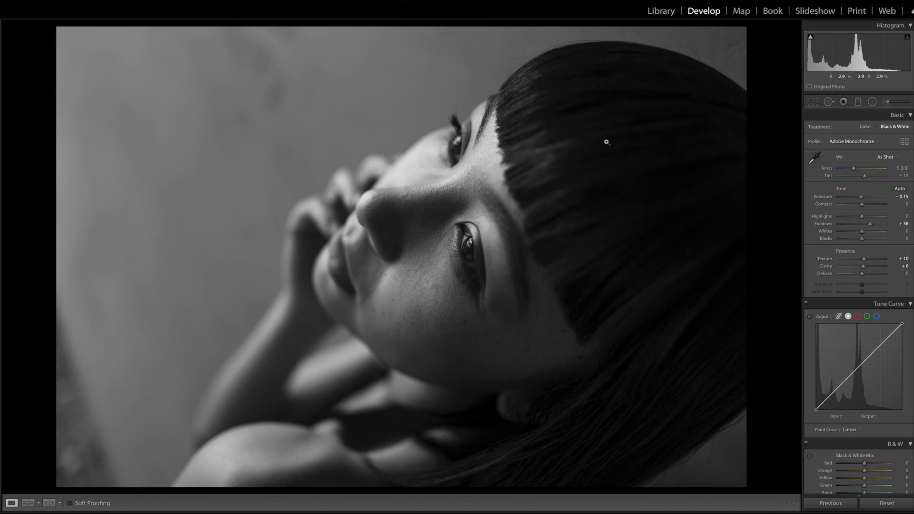
Add a diagonal graduated filter with Exposure -0.79 darkening the upper-left background of the portrait
left_click(812, 103)
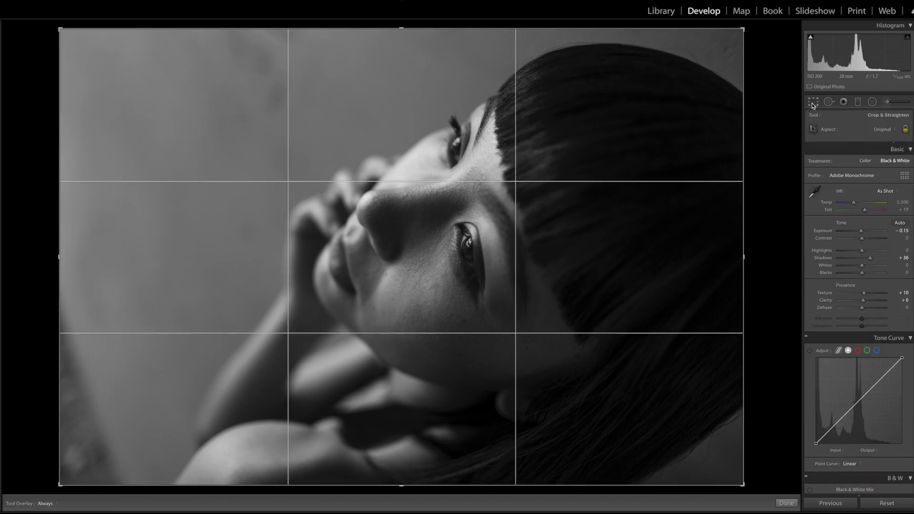
left_click(856, 99)
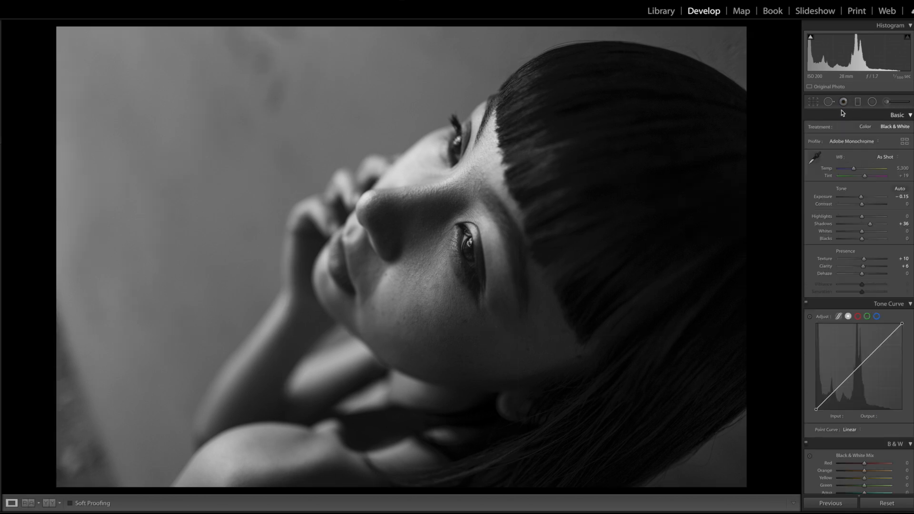
left_click(857, 102)
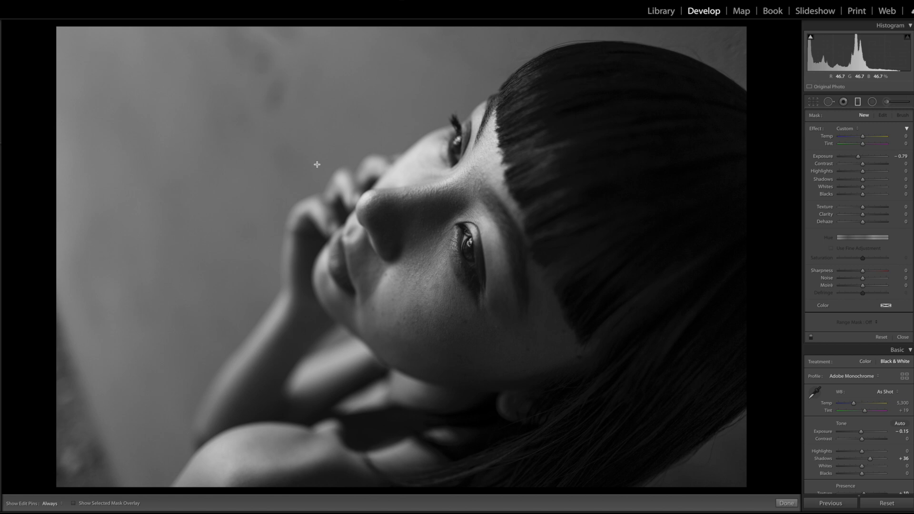
left_click_drag(258, 169, 314, 223)
left_click_drag(286, 196, 354, 247)
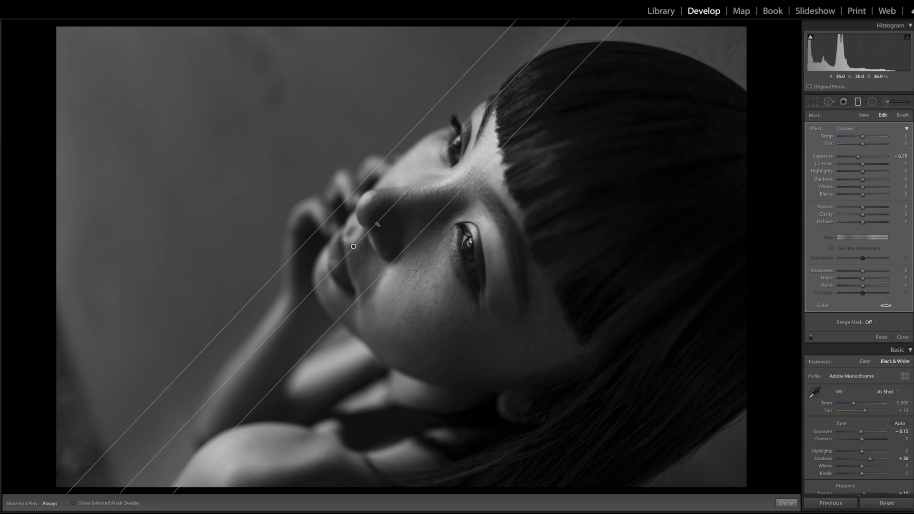
left_click_drag(546, 47, 544, 41)
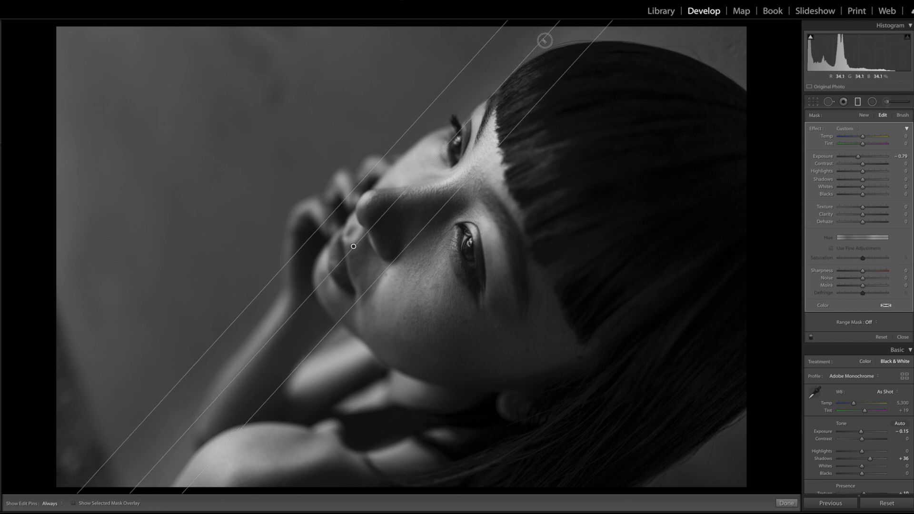
left_click_drag(420, 231, 429, 244)
left_click_drag(359, 253, 359, 254)
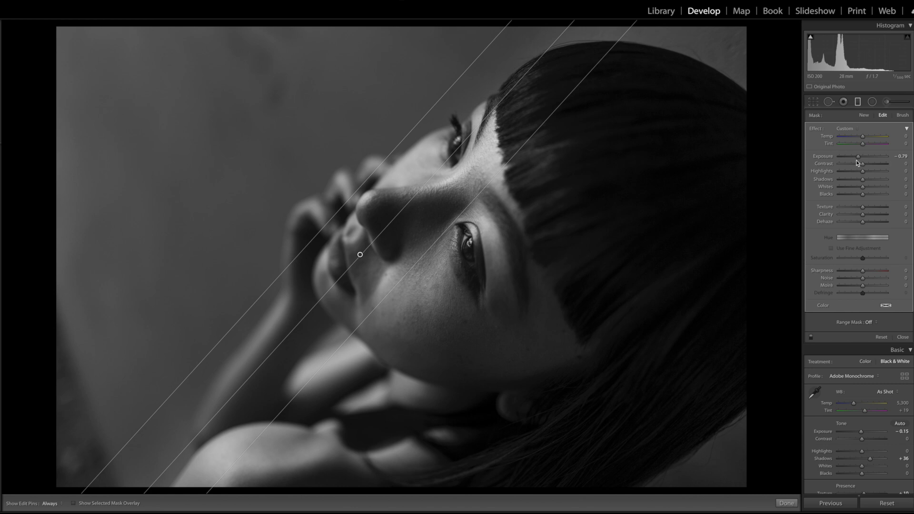
left_click_drag(856, 157, 856, 158)
left_click(858, 101)
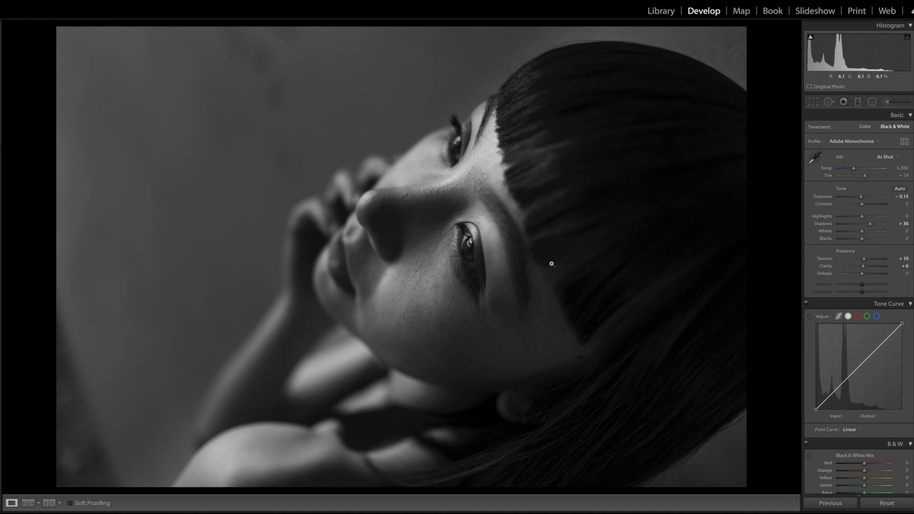
Compare the before and after versions of the portrait
key("backslash")
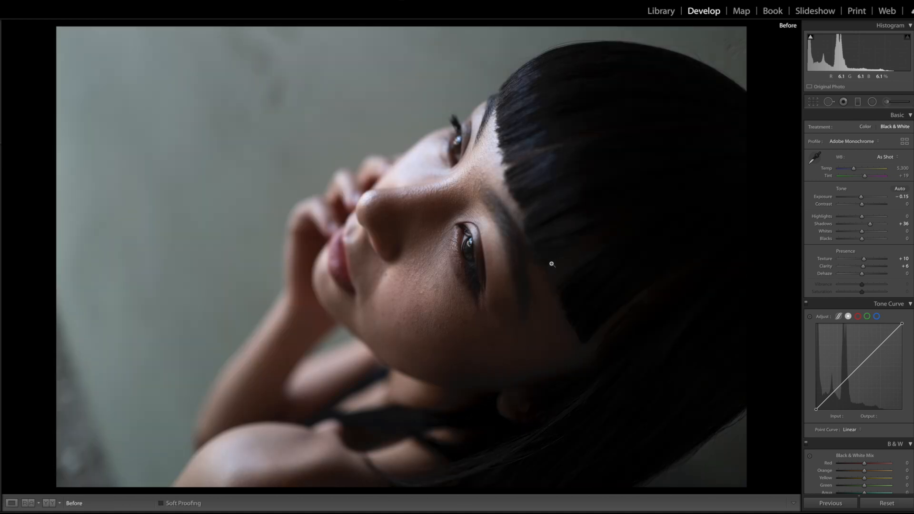
key("backslash")
key("backslash")
key("backslash")
key("backslash")
key("backslash")
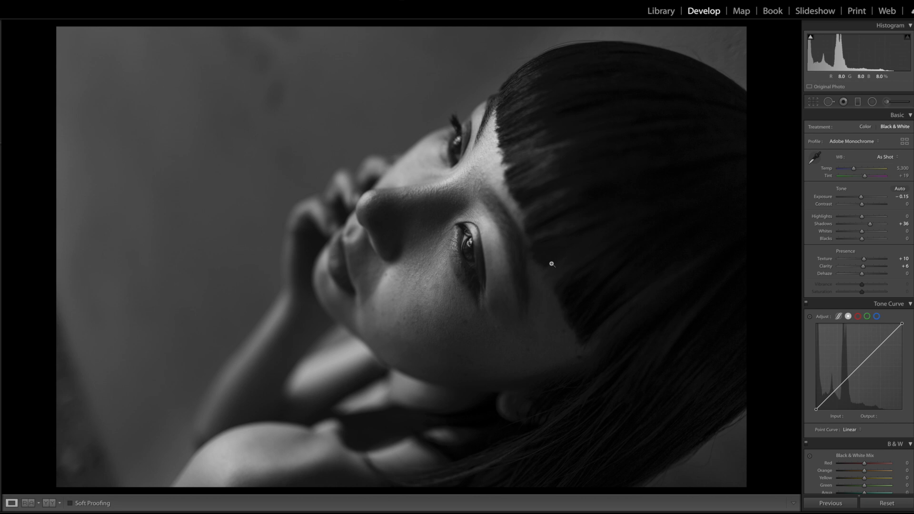
Switch to the next photo, a landscape of power pylons, and straighten it to an angle of 0.35
key("Right")
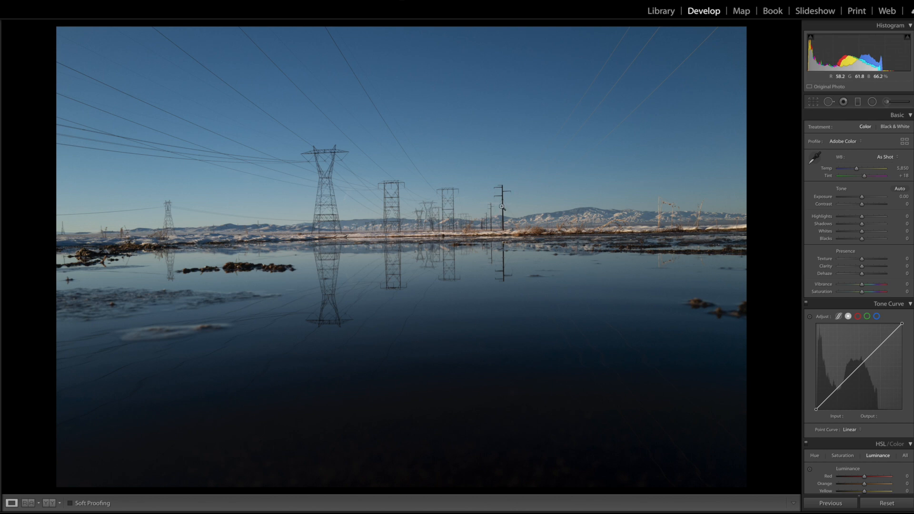
left_click(813, 101)
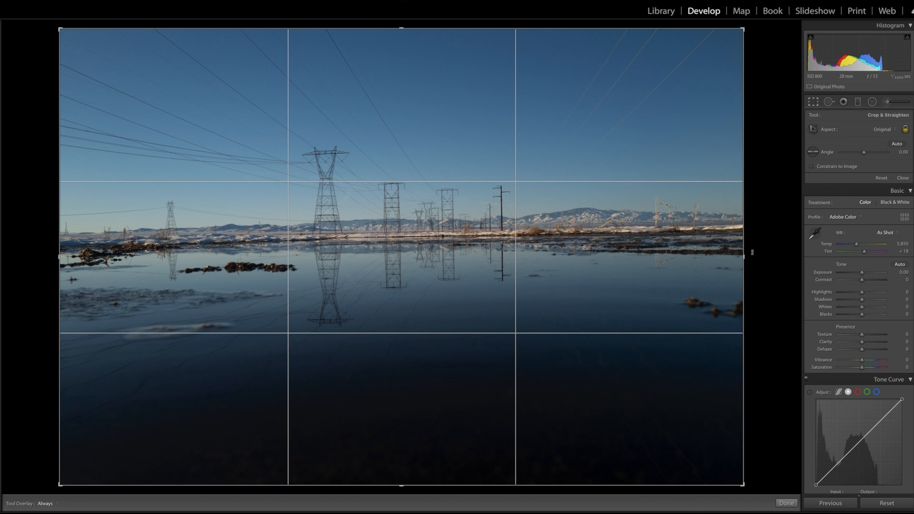
left_click_drag(750, 255, 751, 258)
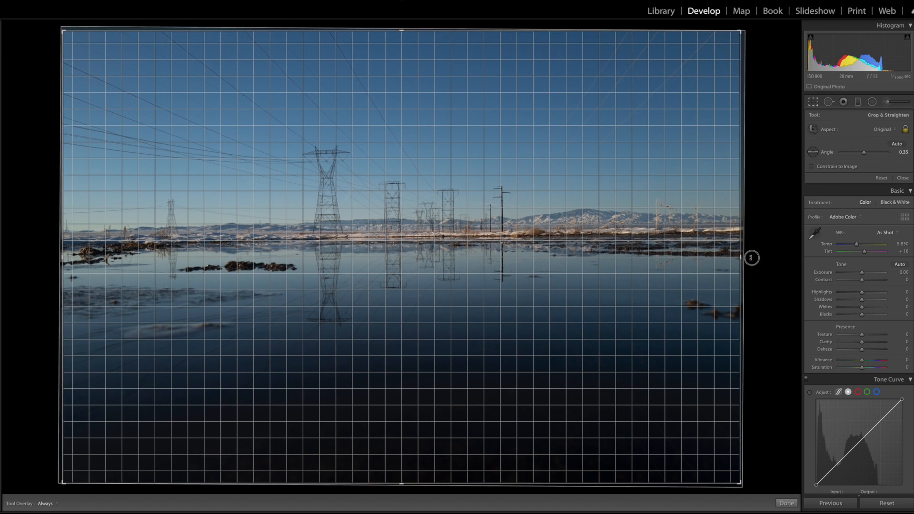
left_click_drag(751, 258, 750, 257)
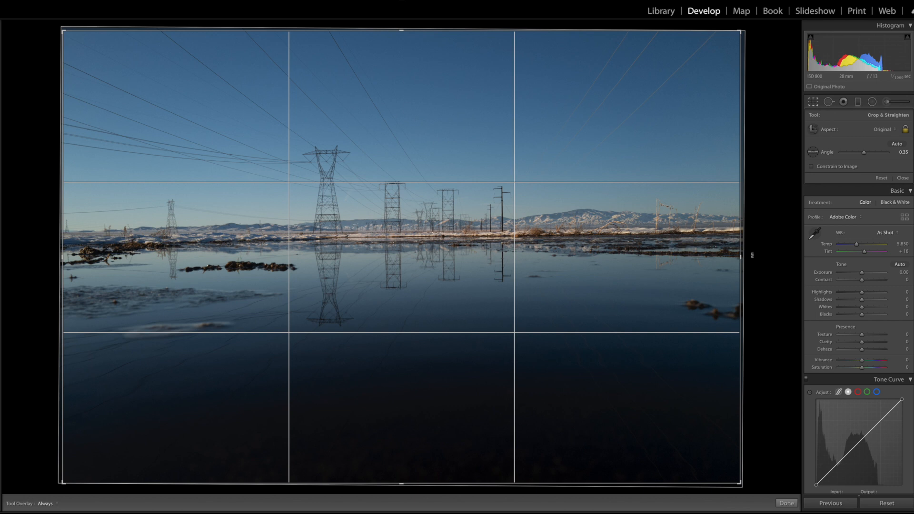
Unlock the crop aspect and trim the top and bottom for a wider panoramic crop
left_click(904, 129)
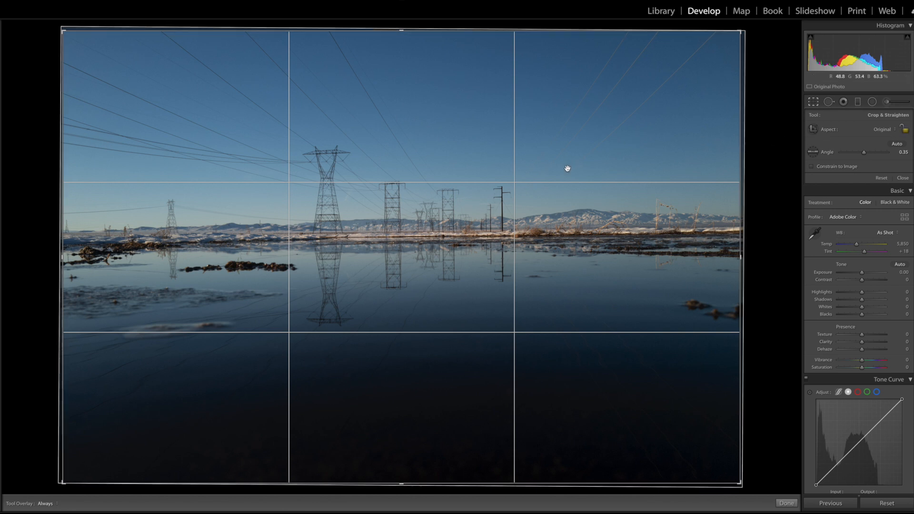
left_click_drag(403, 35, 401, 51)
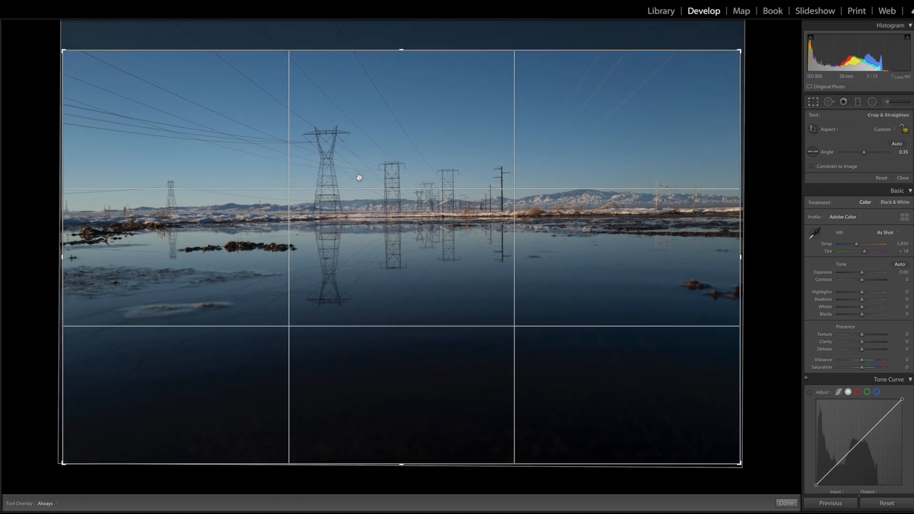
left_click_drag(402, 463, 404, 435)
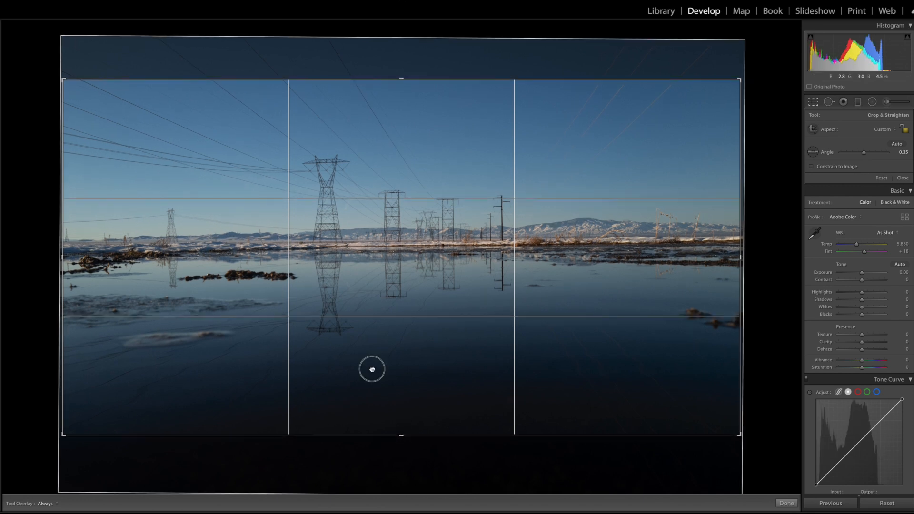
key("Return")
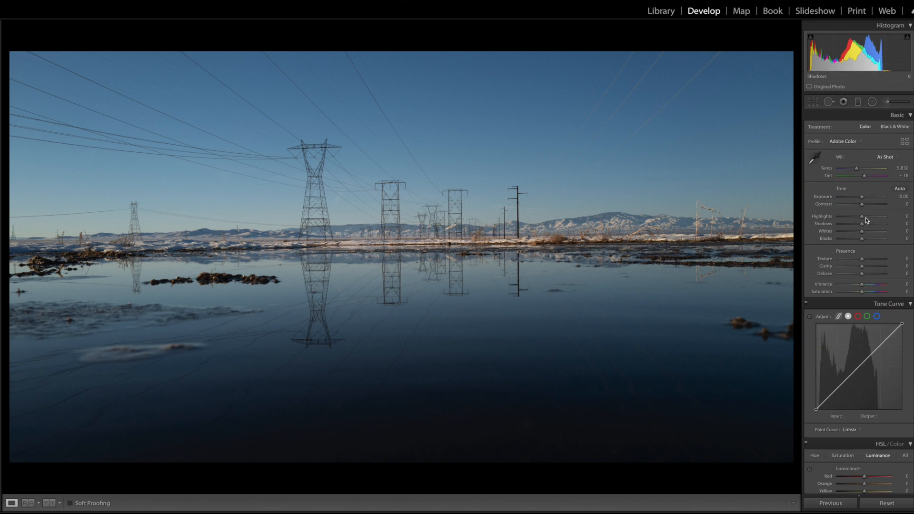
Set the Contrast to +39 and the Vibrance to +29
left_click_drag(866, 206, 873, 208)
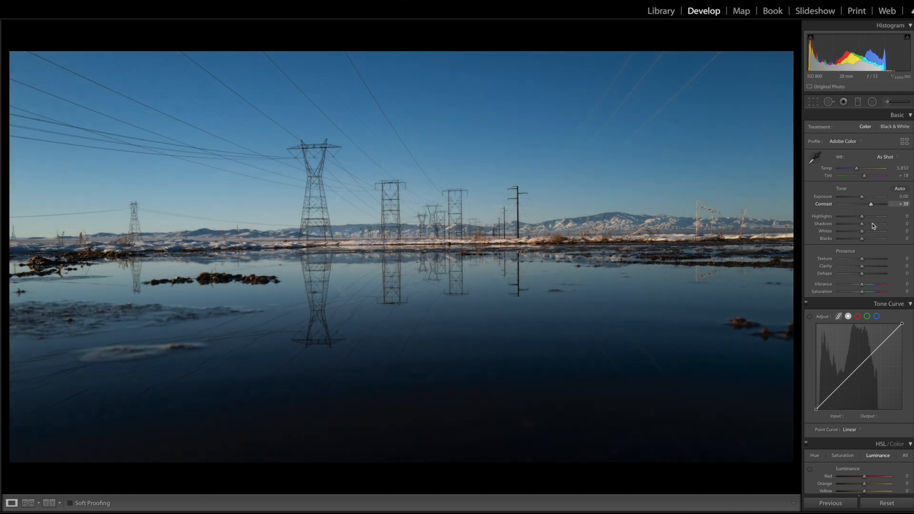
left_click_drag(862, 284, 870, 286)
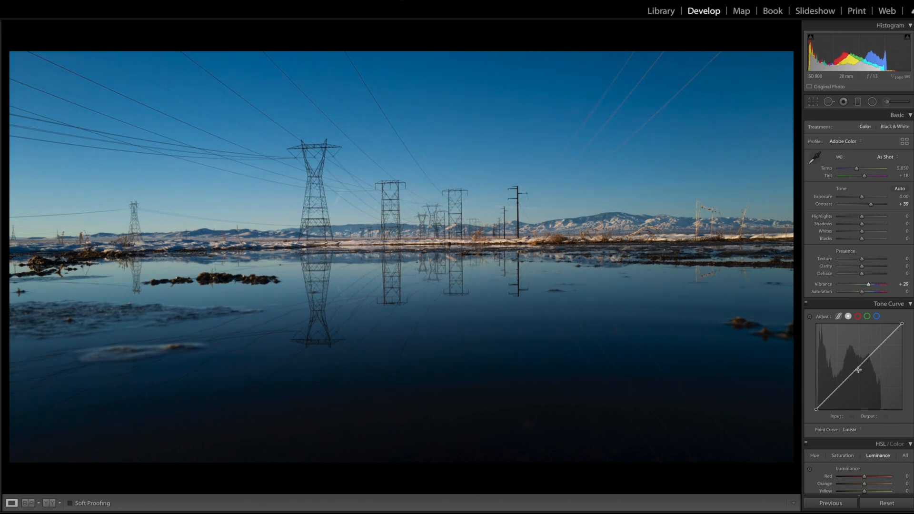
Shape an S-curve in the Tone Curve with a shadow point and a highlight point, undoing a stray adjustment
left_click_drag(834, 392, 834, 389)
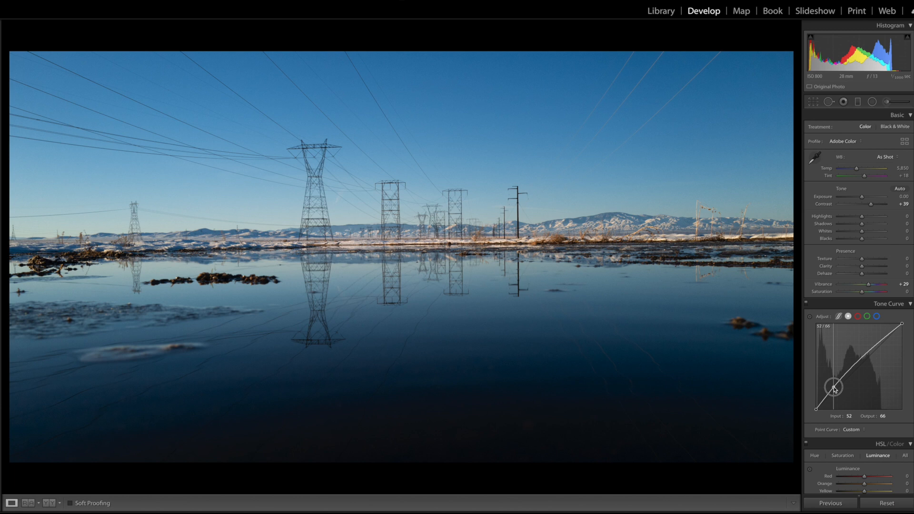
left_click_drag(883, 341, 886, 344)
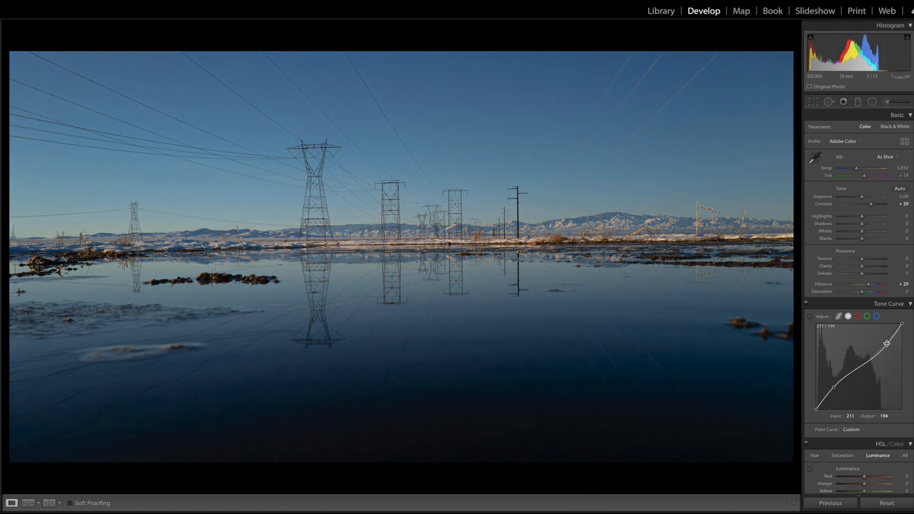
left_click_drag(834, 386, 833, 385)
key("ctrl+z")
key("ctrl+z")
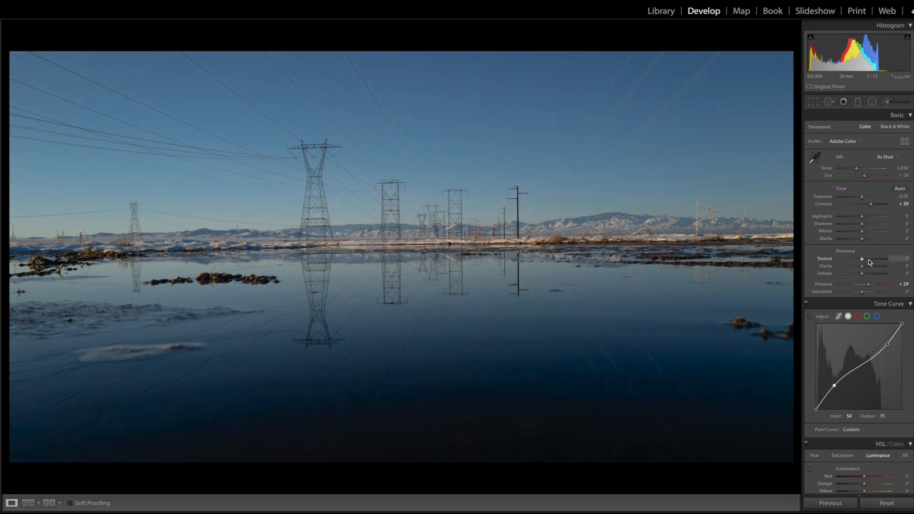
Set Texture to +26, Clarity to +8 and Blacks to -22
left_click_drag(862, 259, 854, 240)
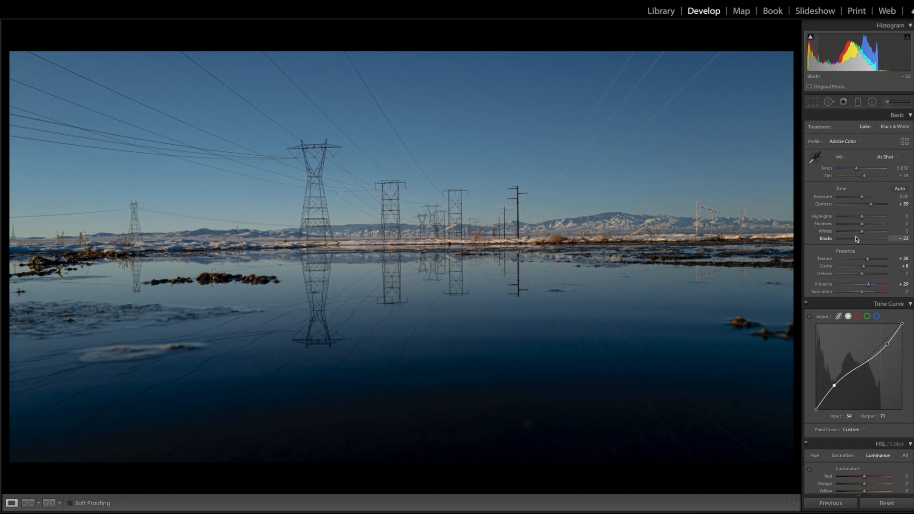
Add a graduated filter darkening the sky from the top with Exposure -1.26
left_click(857, 102)
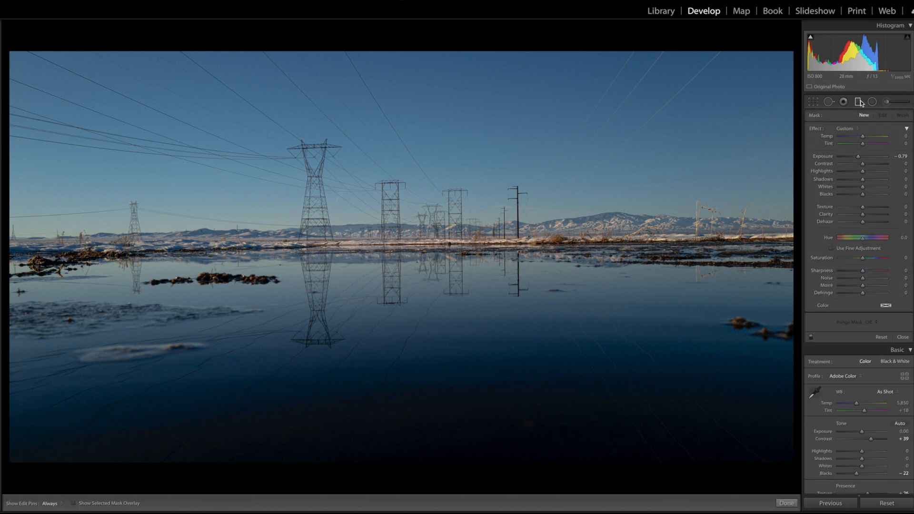
left_click_drag(388, 103, 390, 232)
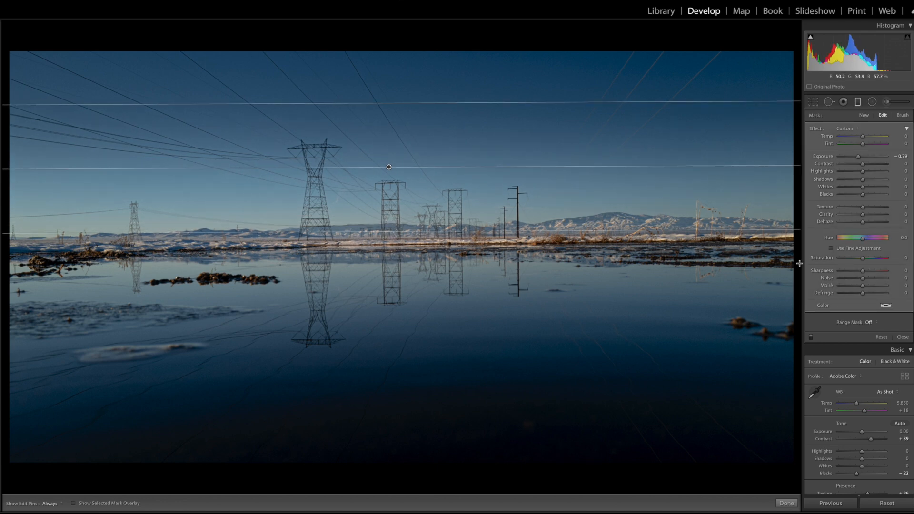
left_click_drag(858, 157, 854, 158)
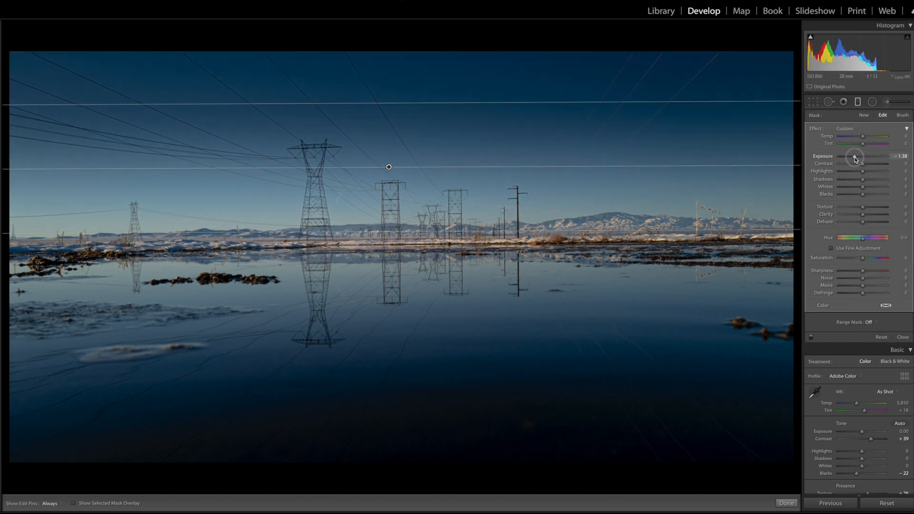
left_click_drag(855, 159, 856, 160)
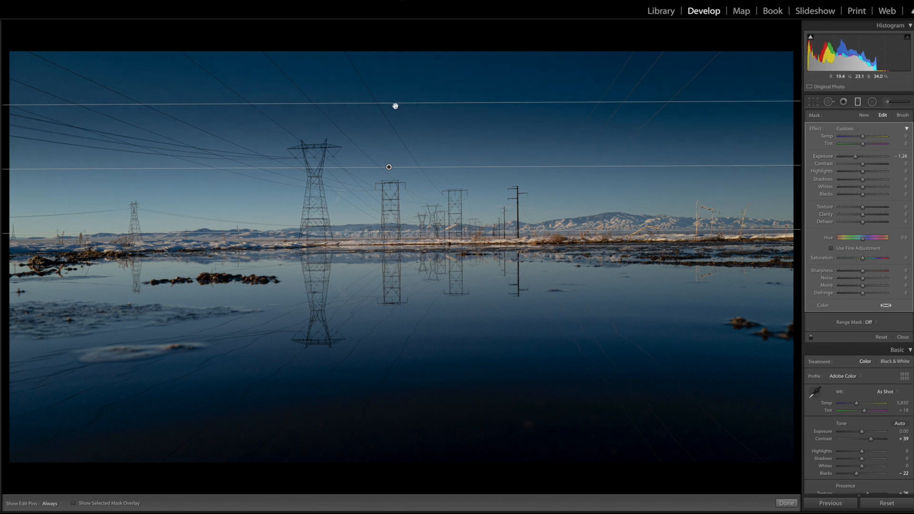
left_click_drag(366, 102, 373, 92)
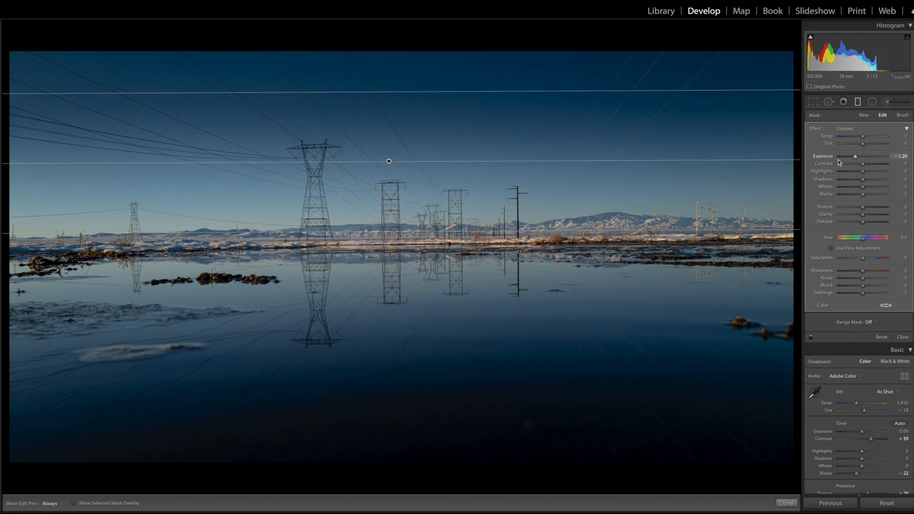
left_click(858, 102)
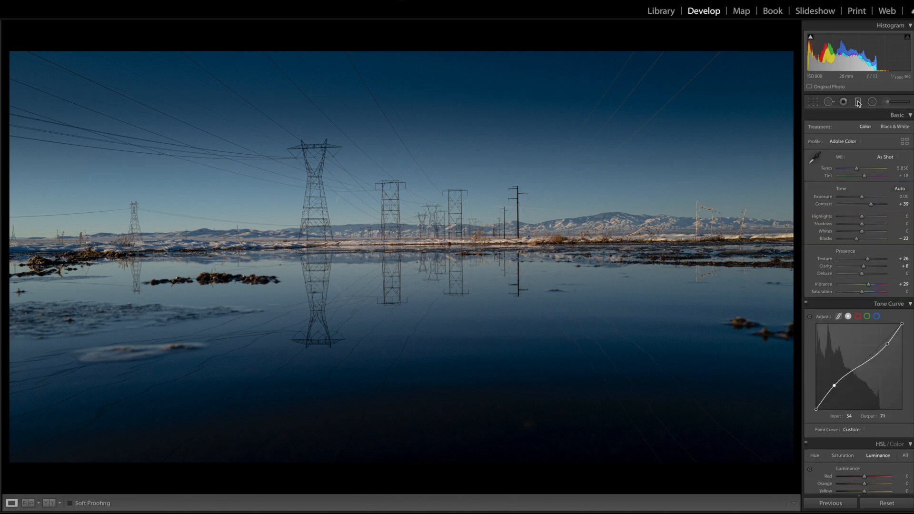
Compare the before and after versions of the landscape
key("backslash")
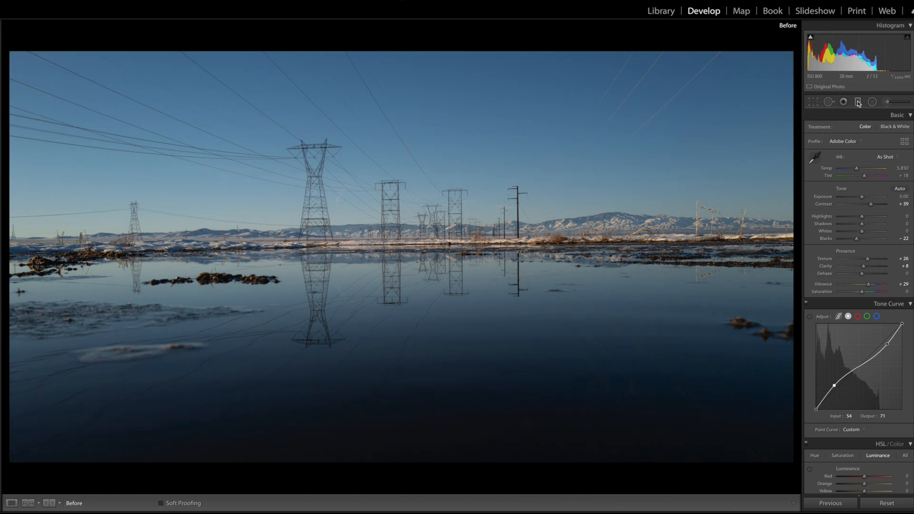
key("backslash")
Toggle the landscape's before and after views again and advance to the next photo
key("backslash")
key("backslash")
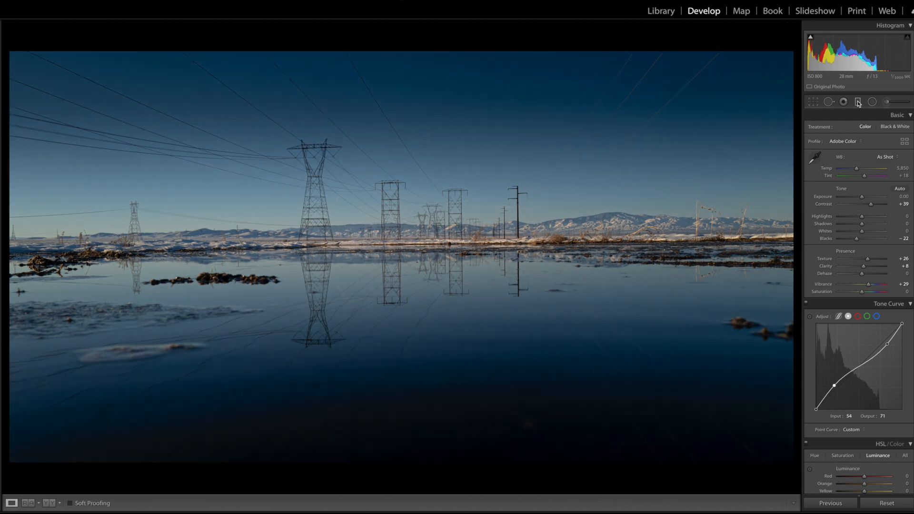
key("backslash")
key("backslash")
key("backslash")
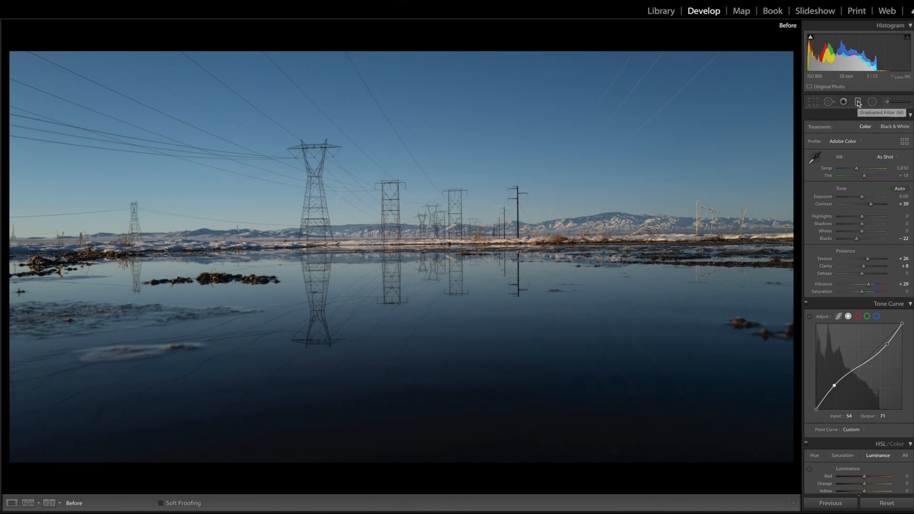
key("backslash")
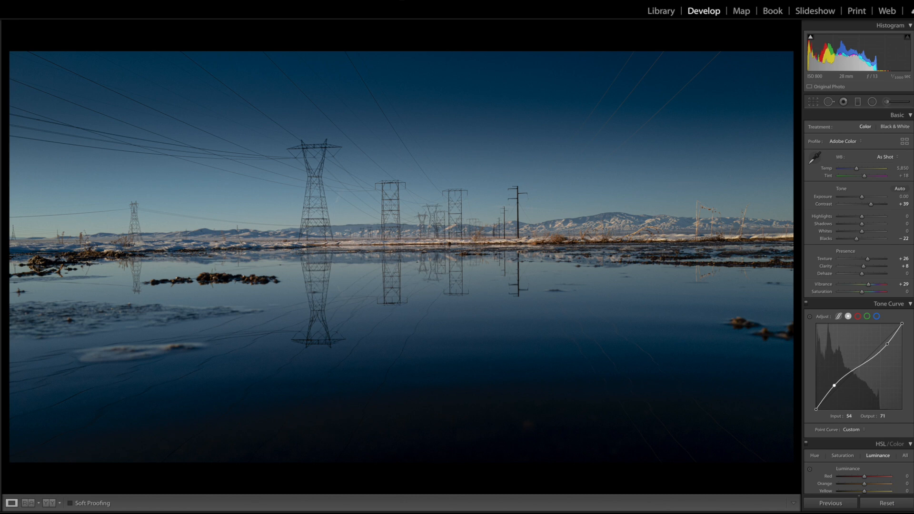
key("Right")
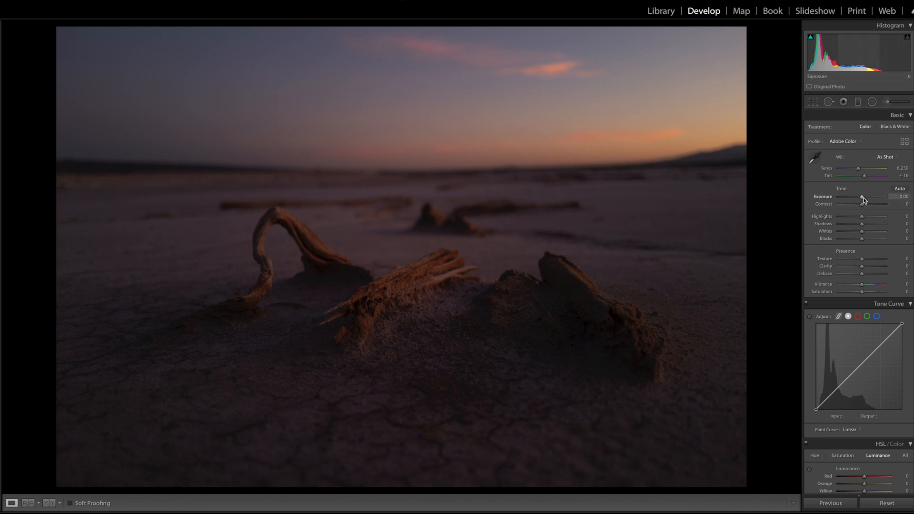
Set Exposure to +0.25 and both Contrast and Shadows to +41 on the driftwood sunset photo
left_click_drag(865, 199, 866, 199)
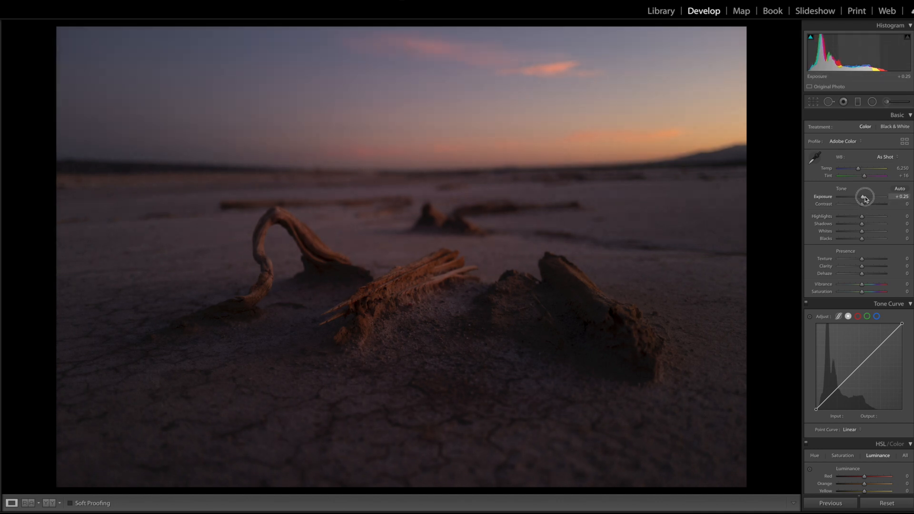
left_click_drag(861, 227, 871, 207)
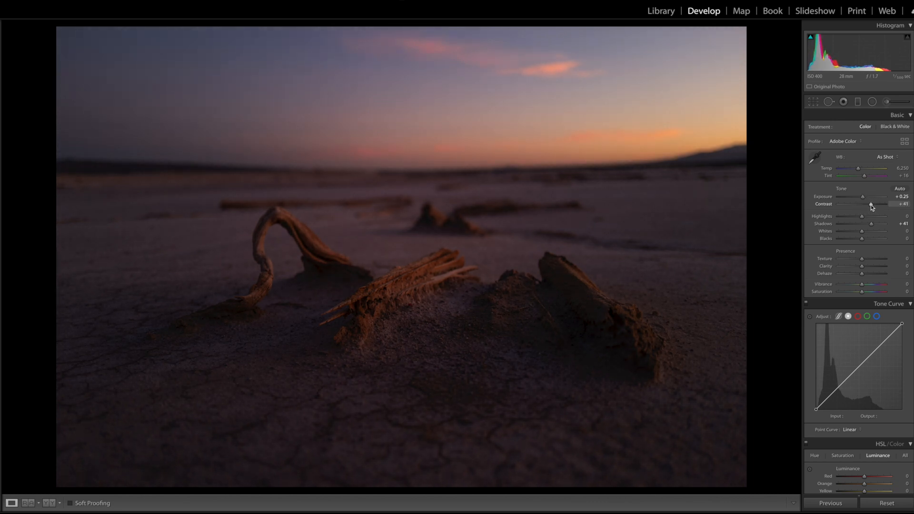
Compare the before and after versions of the driftwood photo
key("backslash")
key("backslash")
key("backslash")
key("backslash")
key("backslash")
key("backslash")
Set Shadows to +71, Texture to +52, Clarity to +12 and Vibrance to +12
left_click_drag(870, 224, 879, 225)
mouse_move(861, 258)
left_mouse_down()
mouse_move(874, 259)
mouse_move(865, 268)
left_mouse_up()
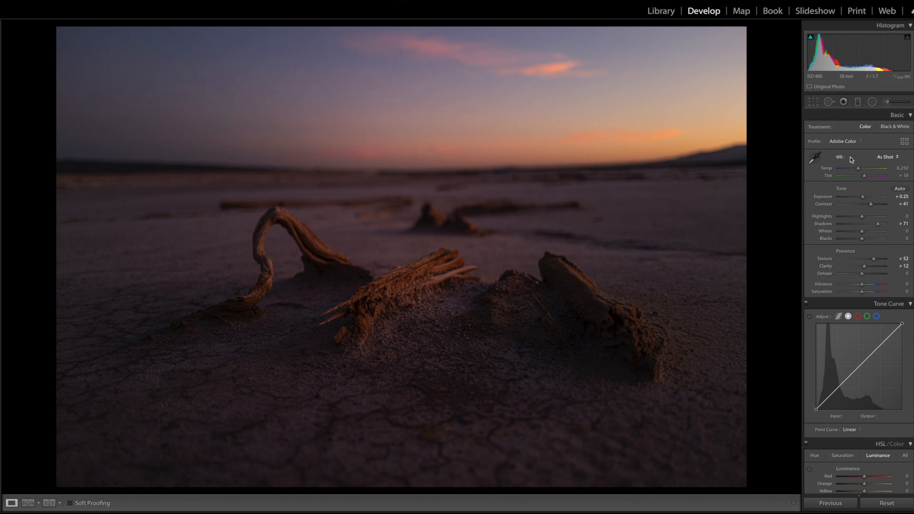
left_click_drag(864, 285, 867, 286)
Warm the white balance to Temp 6,436 and Tint +26, and raise Exposure to +0.60
left_click_drag(865, 178, 866, 178)
left_click(858, 170)
left_click_drag(860, 170, 859, 172)
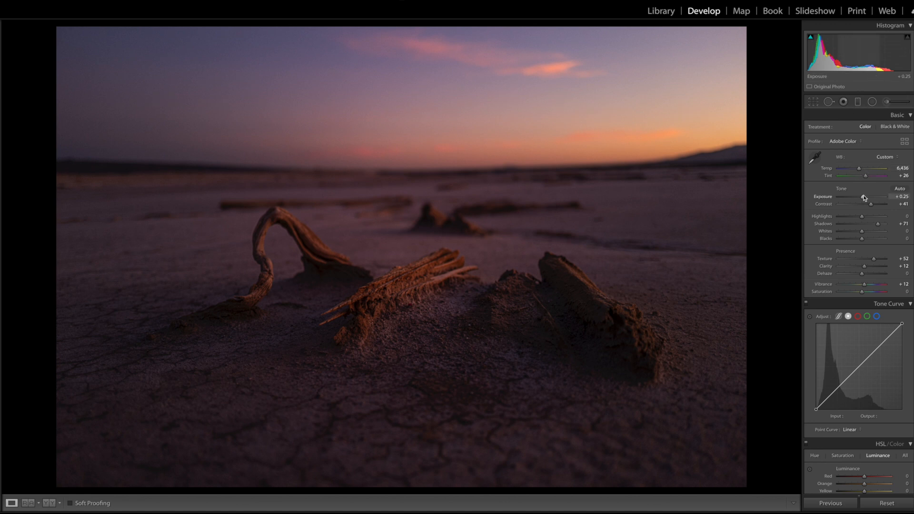
left_click_drag(864, 198, 866, 198)
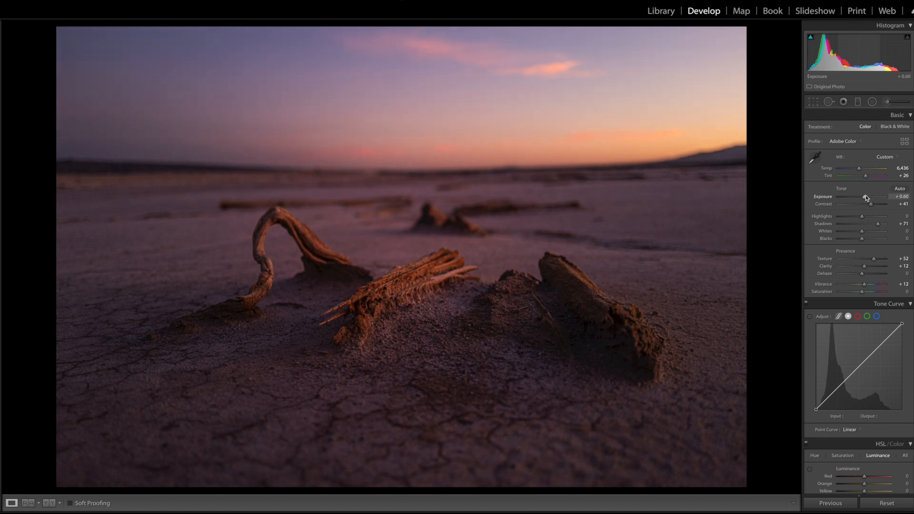
Add a graduated filter along the horizon darkening the sky with Exposure -0.79
left_click(857, 102)
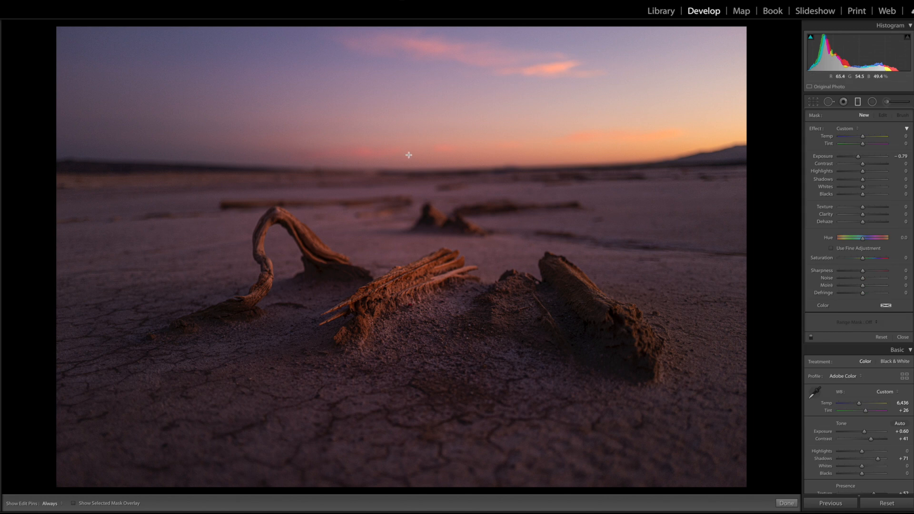
left_click_drag(409, 162, 410, 179)
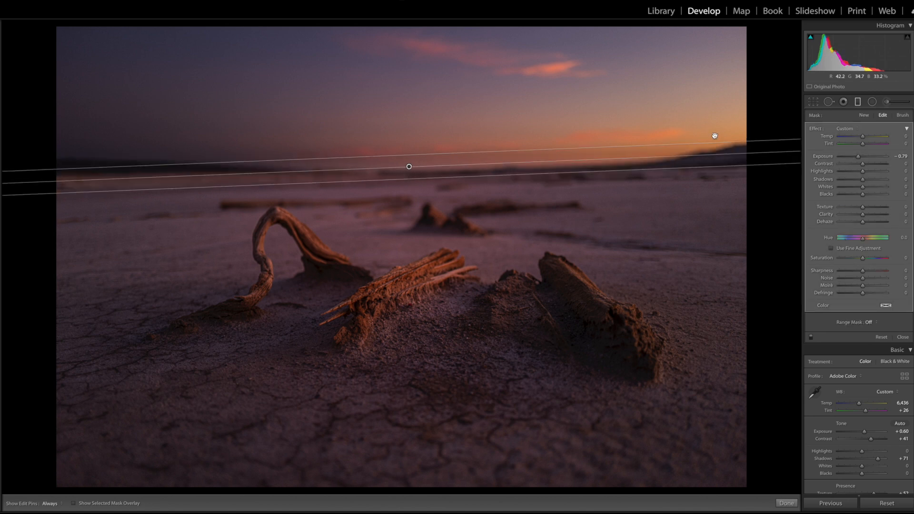
left_click_drag(749, 152, 750, 157)
left_click_drag(408, 169, 409, 173)
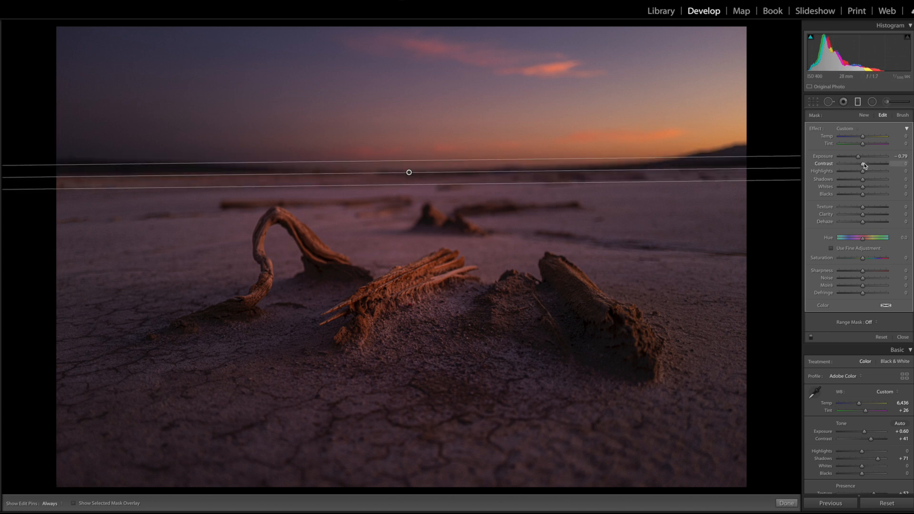
Set the graduated filter's Contrast to 52 and Clarity to 69
left_click_drag(866, 164, 876, 164)
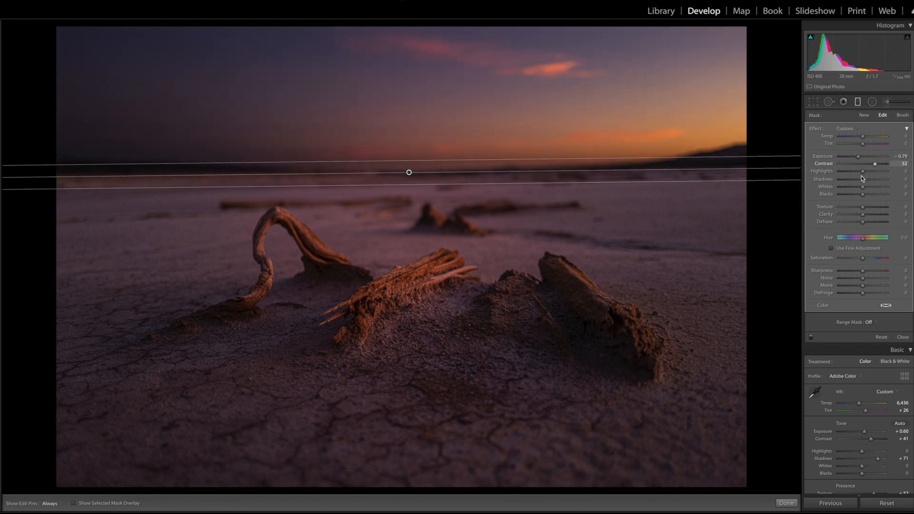
left_click_drag(864, 214, 880, 218)
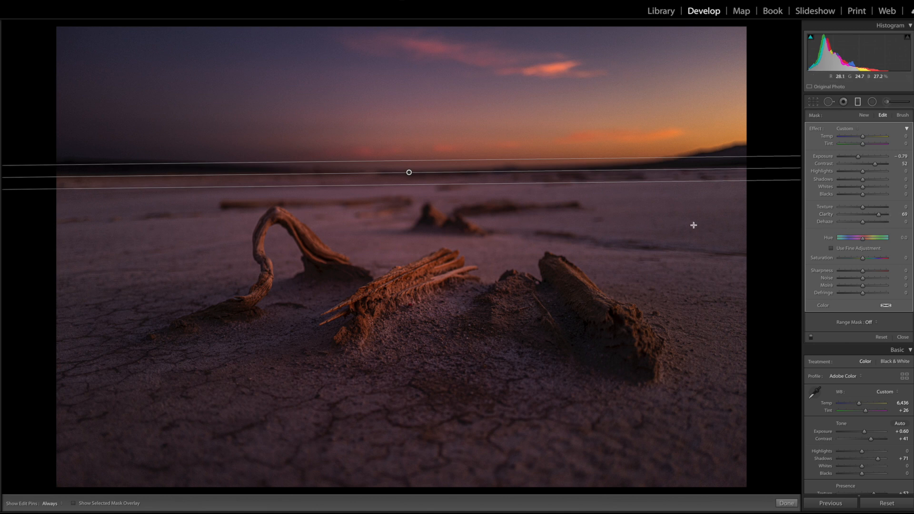
left_click(858, 101)
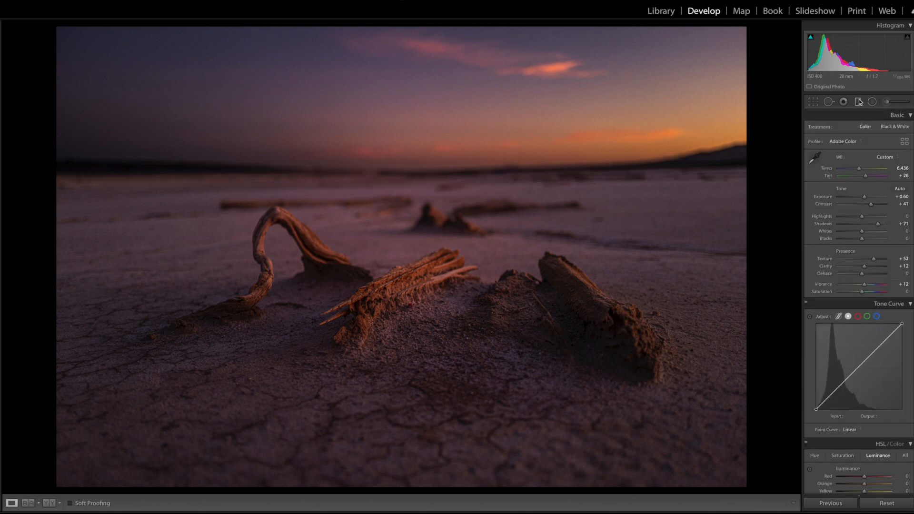
left_click(858, 102)
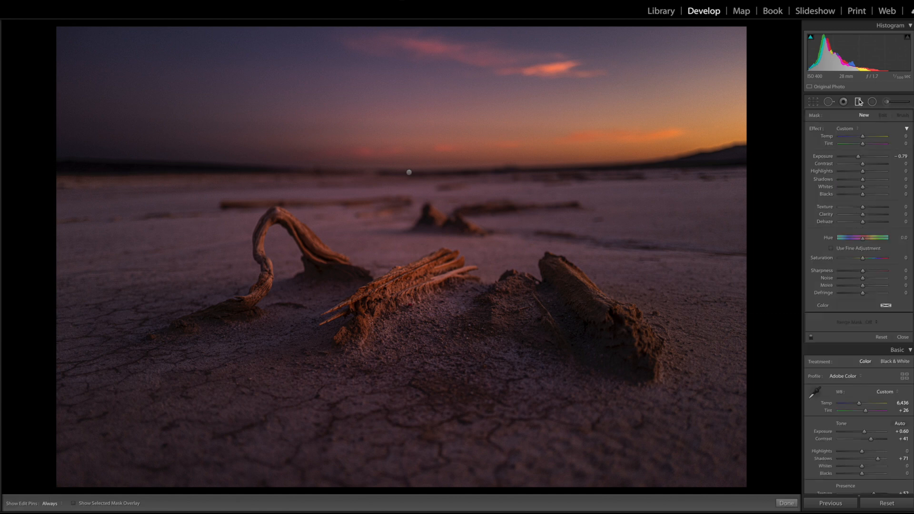
left_click(409, 173)
mouse_move(410, 173)
left_mouse_down()
mouse_move(408, 185)
mouse_move(409, 173)
left_mouse_up()
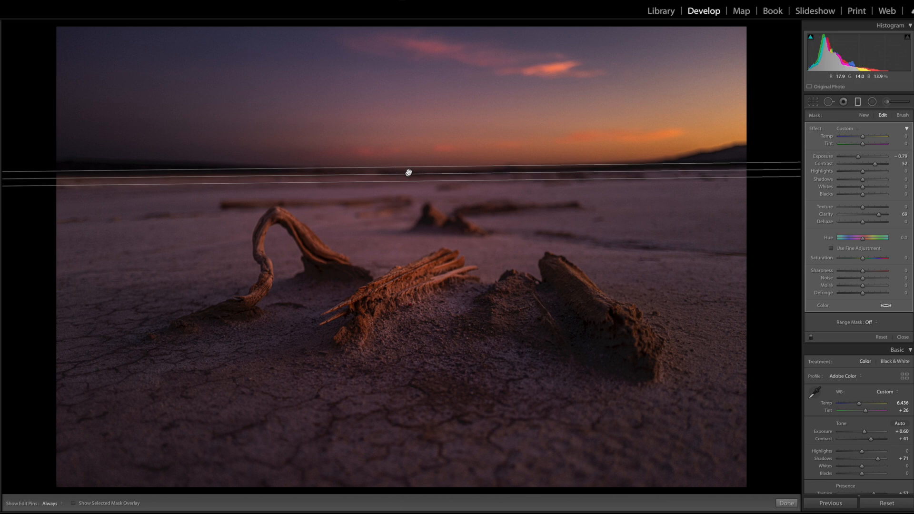
left_click(858, 102)
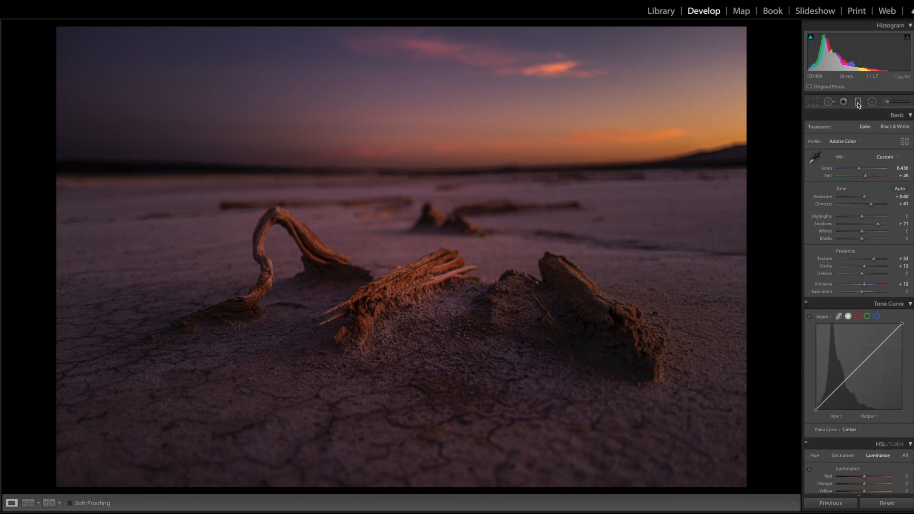
Lower the graduated filter's Clarity to about 27 and set the photo's Vibrance to +22
left_click(858, 103)
left_click(408, 172)
left_click_drag(878, 215, 869, 218)
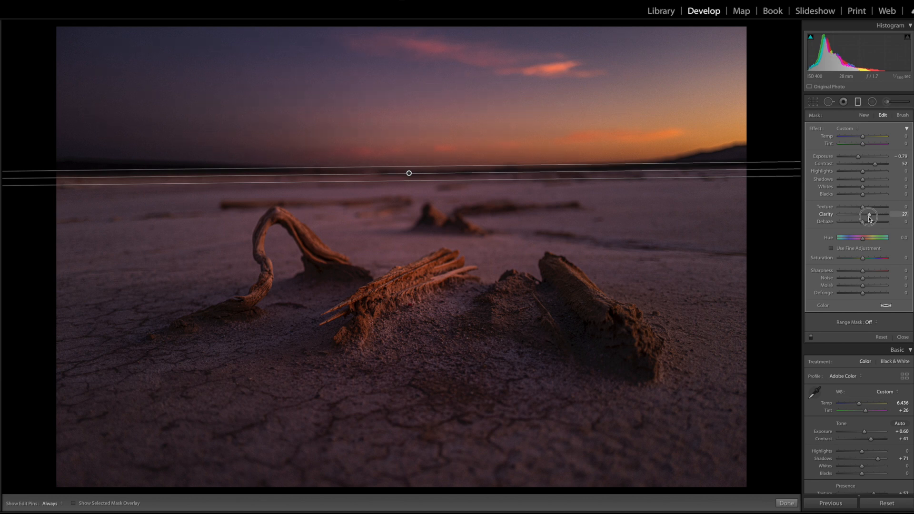
left_click_drag(869, 218, 872, 219)
mouse_move(870, 217)
left_mouse_down()
mouse_move(897, 216)
mouse_move(874, 214)
left_mouse_up()
left_click(857, 101)
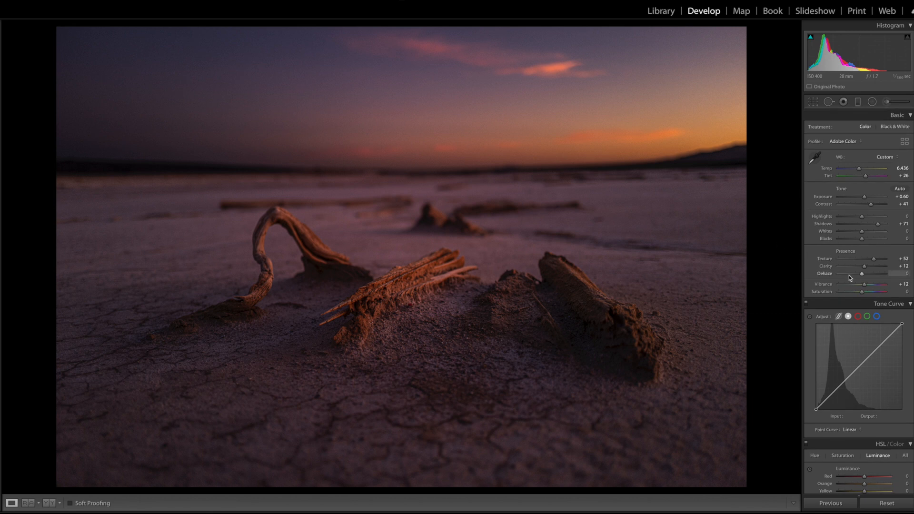
left_click_drag(862, 285, 866, 285)
Crop the photo tighter from the top-left corner and reposition the image inside the crop frame
left_click(812, 102)
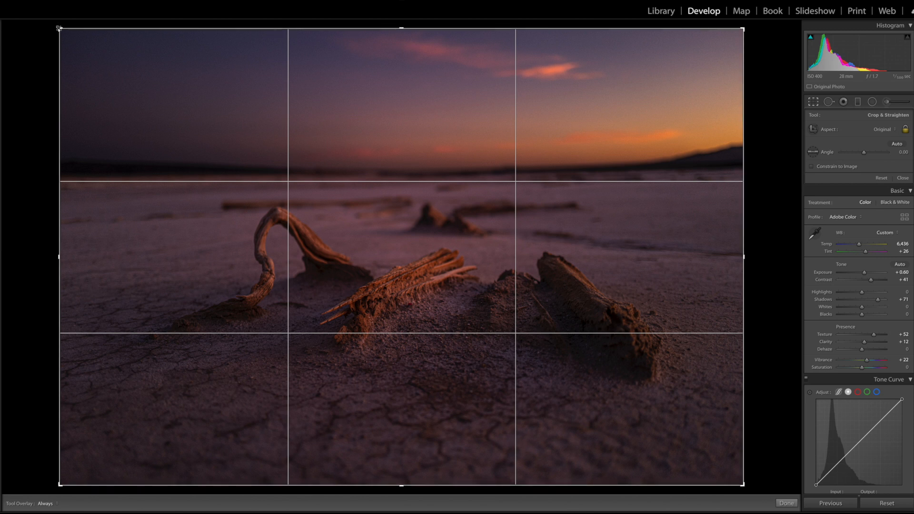
left_click_drag(59, 29, 84, 36)
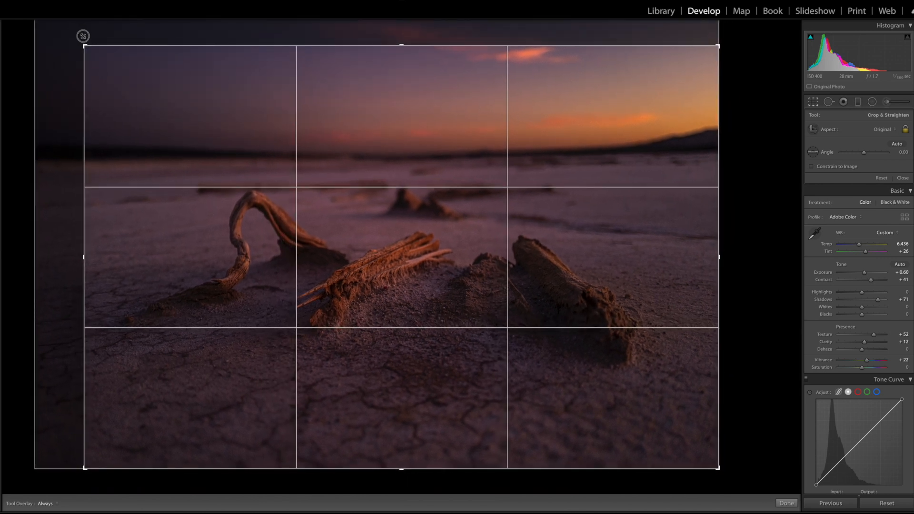
left_click_drag(368, 254, 373, 281)
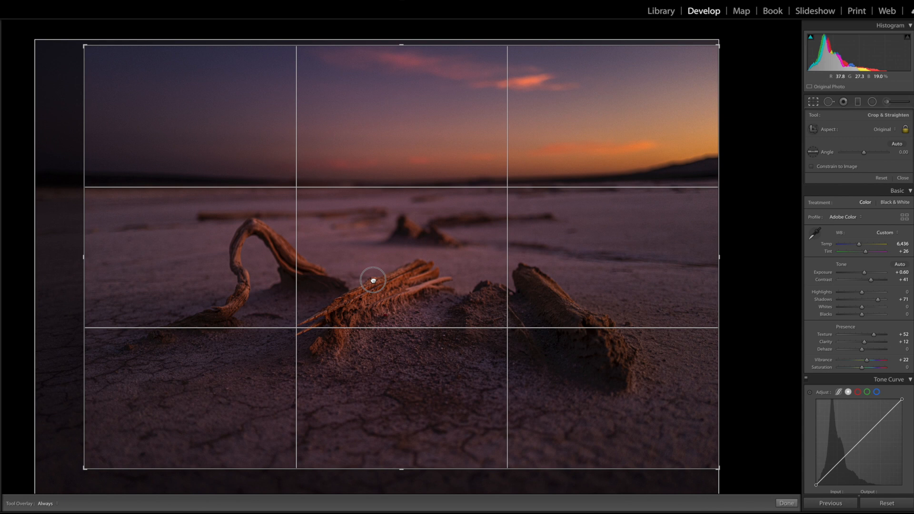
left_click_drag(373, 280, 374, 281)
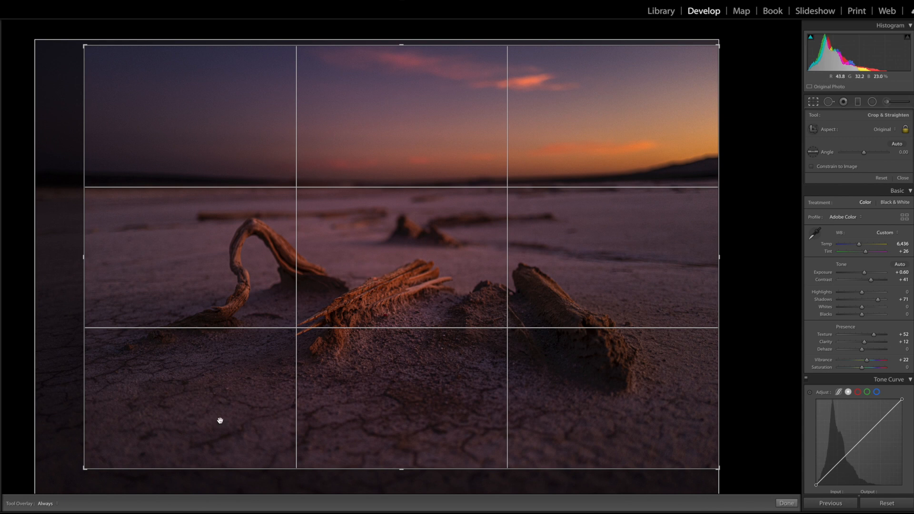
left_click_drag(83, 470, 82, 472)
mouse_move(214, 408)
left_mouse_down()
mouse_move(231, 408)
mouse_move(198, 409)
left_mouse_up()
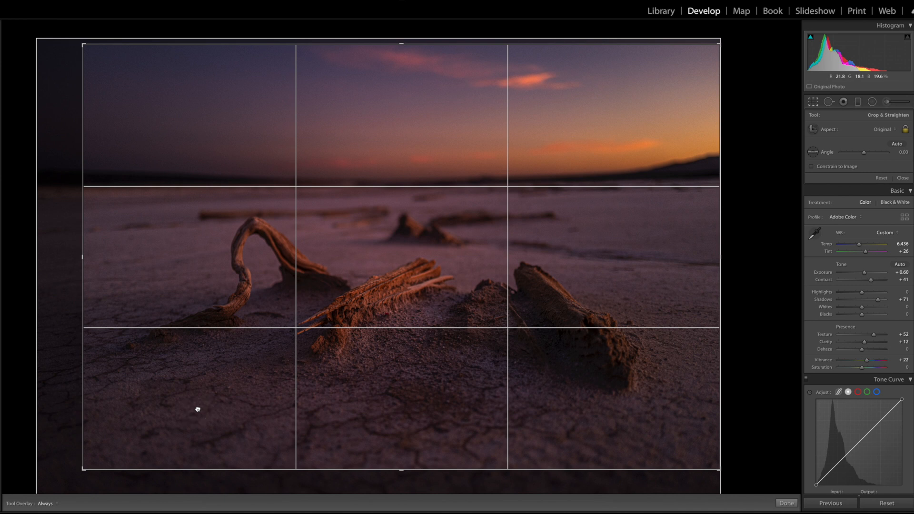
double_click(256, 344)
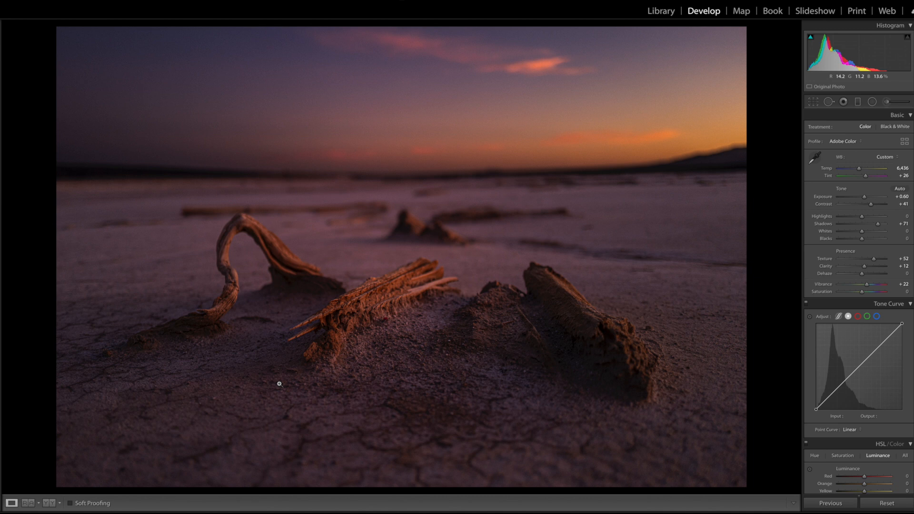
Compare the driftwood photo's before and after views and return to the Library grid
key("backslash")
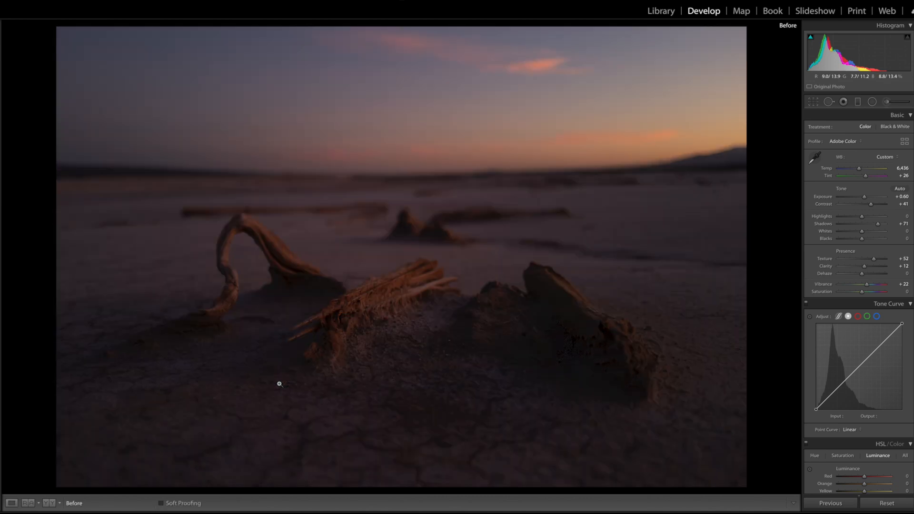
key("backslash")
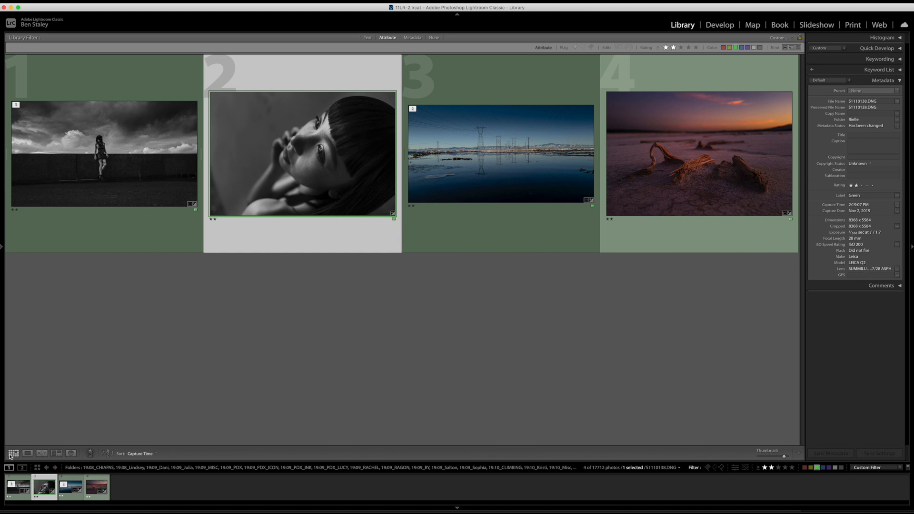
left_click(108, 434)
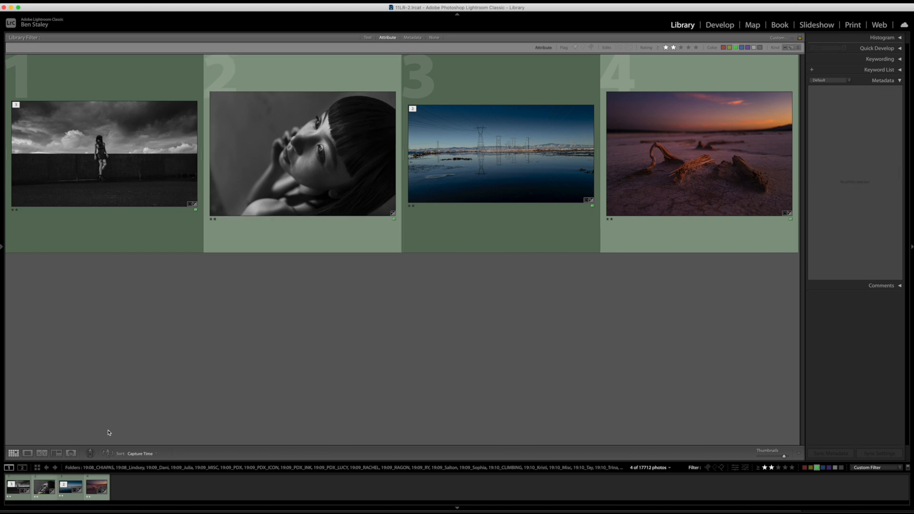